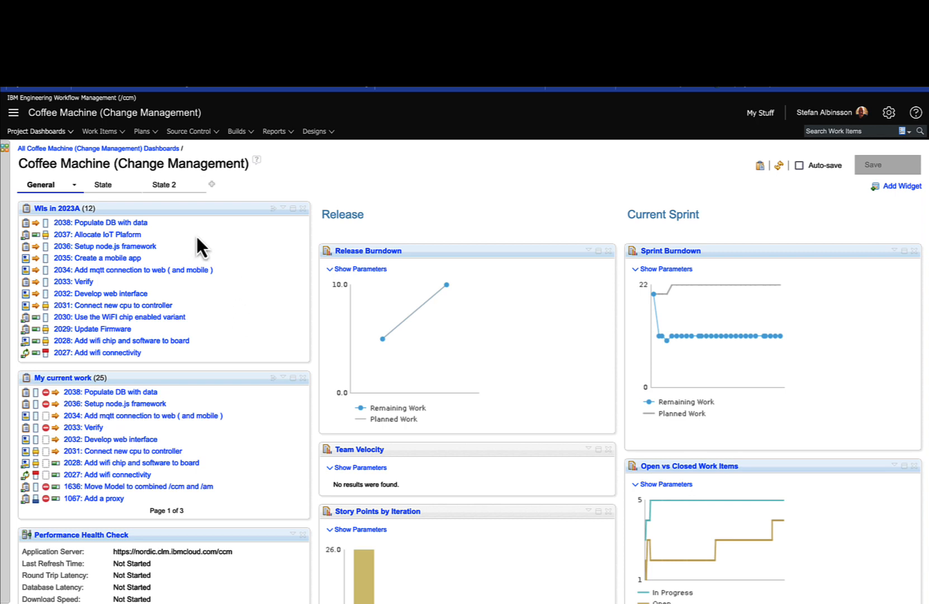
Step: Open the "WIs in 2023A" query for editing and review the iterations selected in its Planned For condition
left_click(62, 208)
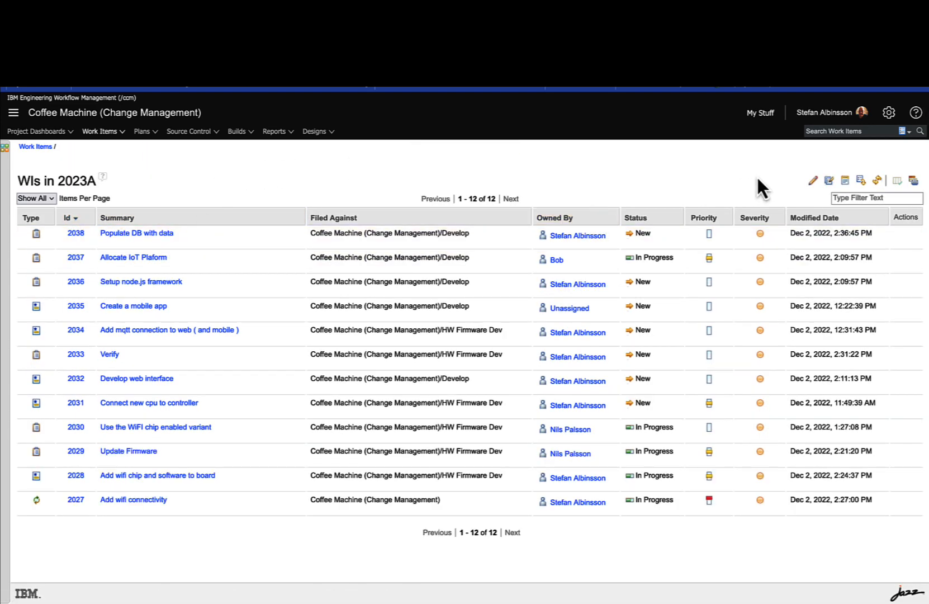
left_click(808, 181)
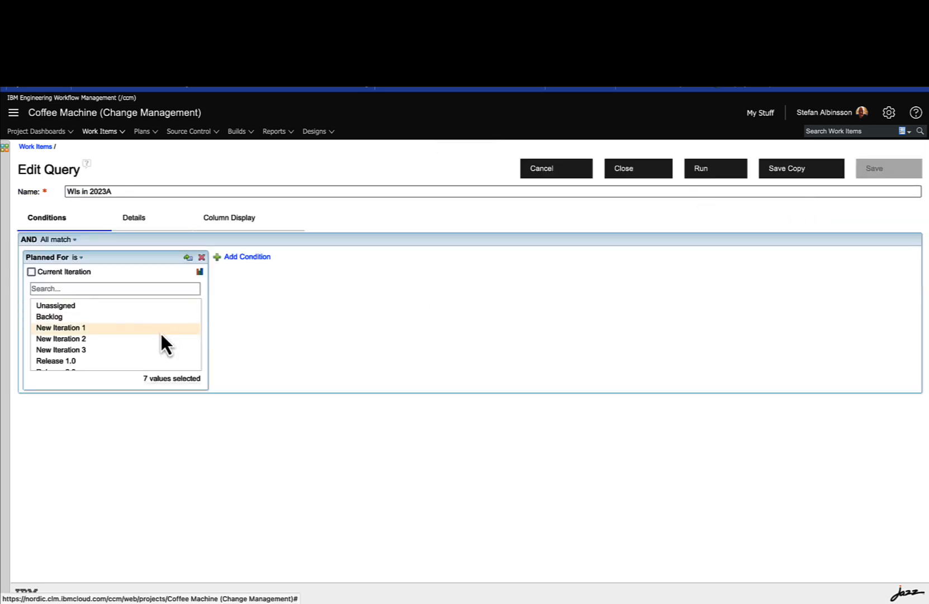
scroll(161, 335, "down", 3)
scroll(161, 335, "up", 2)
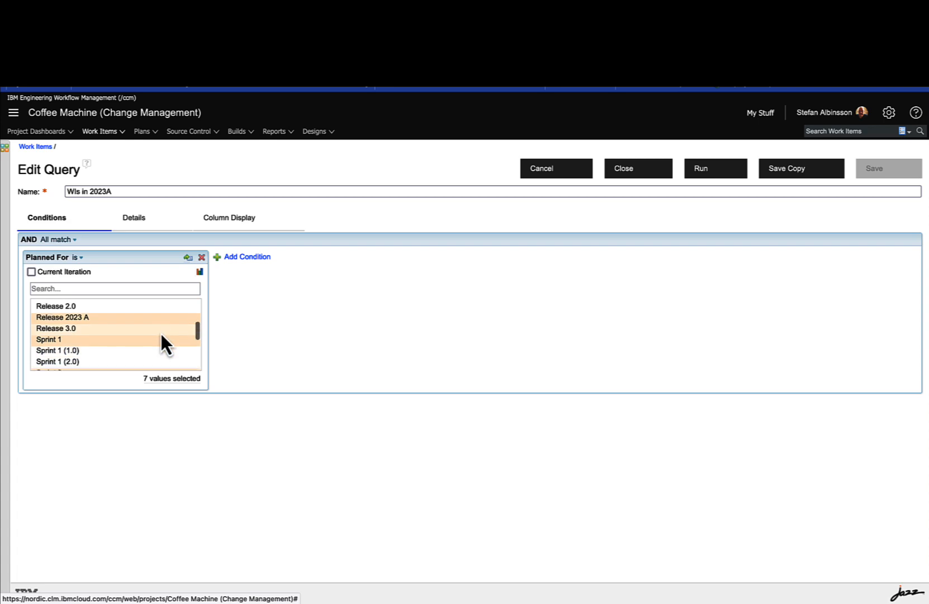
scroll(161, 335, "down", 2)
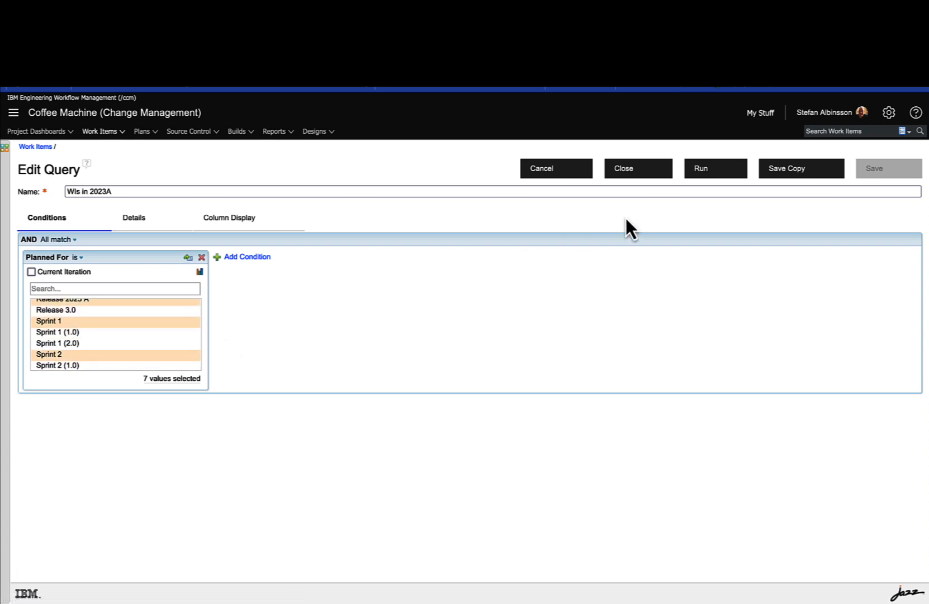
Step: Run the query and preview the details of the "Add wifi connectivity" epic in the results
left_click(700, 171)
scroll(631, 330, "down", 1)
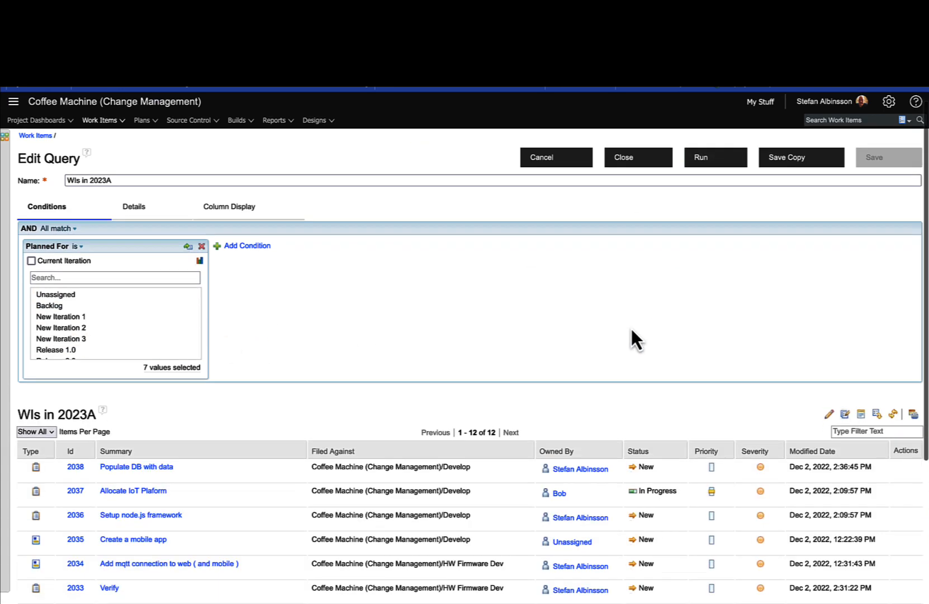
scroll(632, 331, "down", 4)
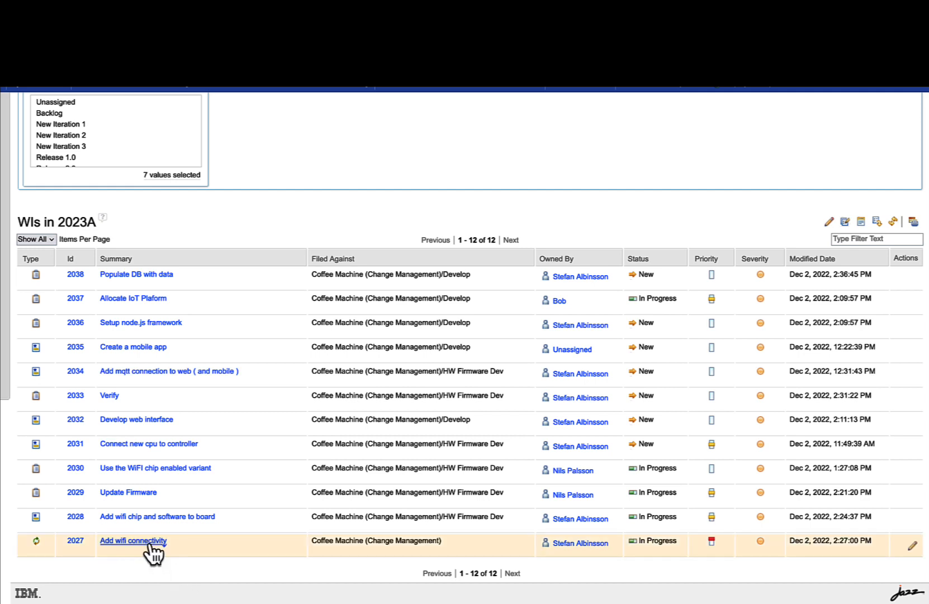
mouse_move(150, 544)
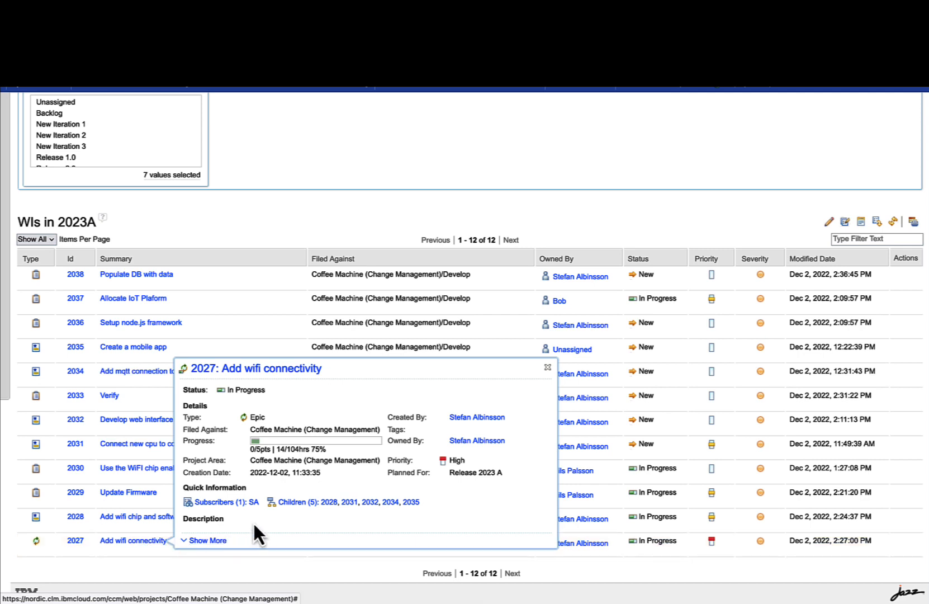
left_click(204, 540)
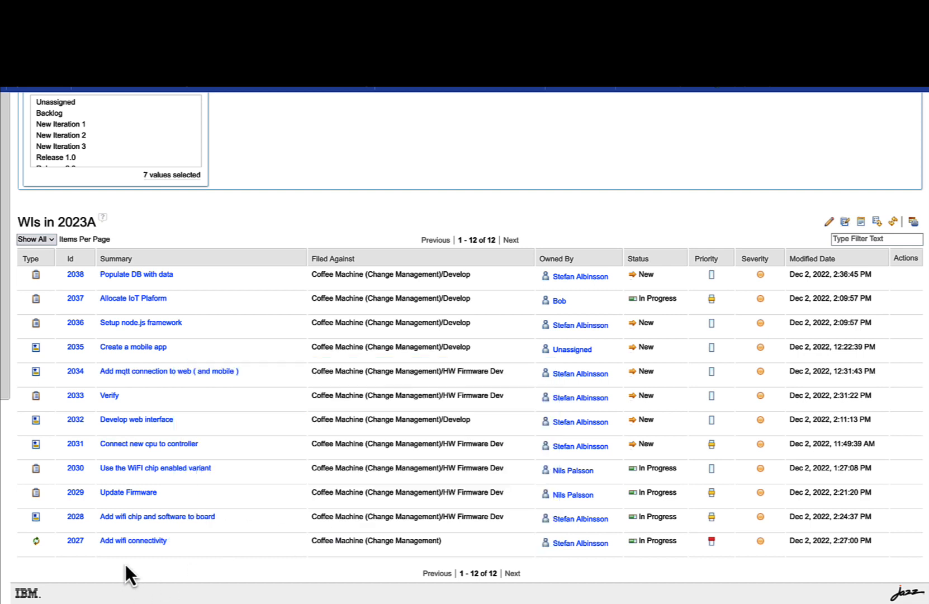
Step: Open the "Add wifi connectivity" epic and show its links
mouse_move(139, 522)
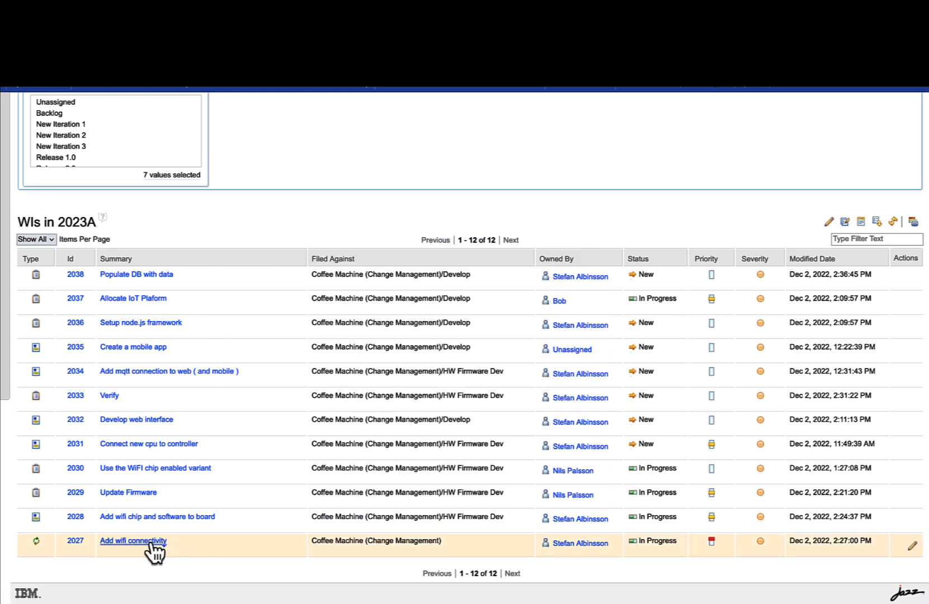
mouse_move(149, 542)
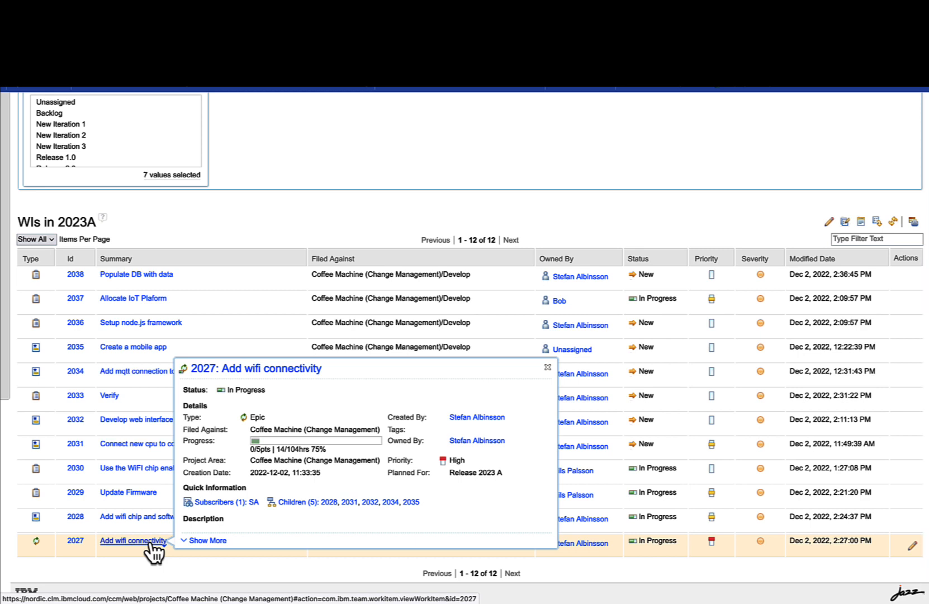
left_click(149, 541)
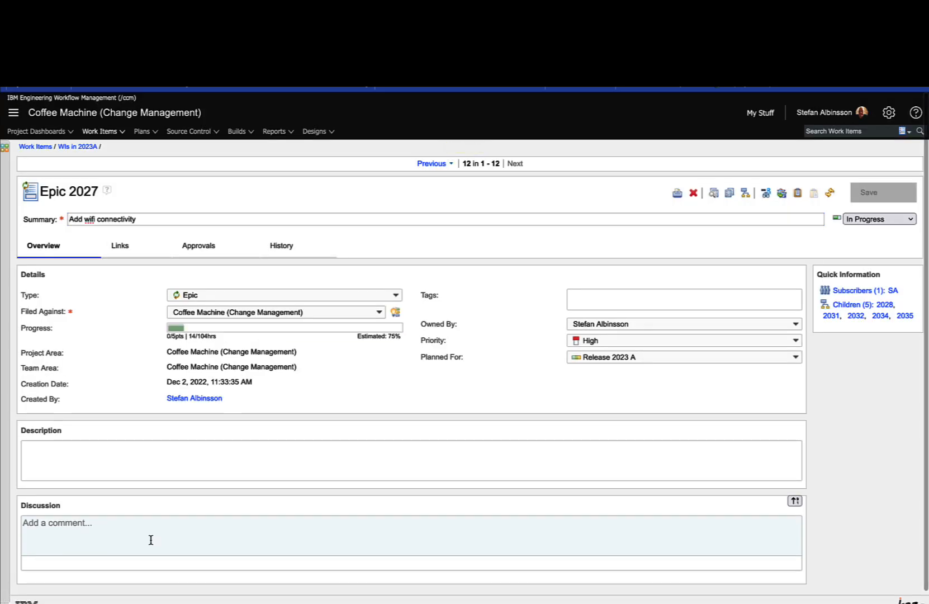
left_click(120, 249)
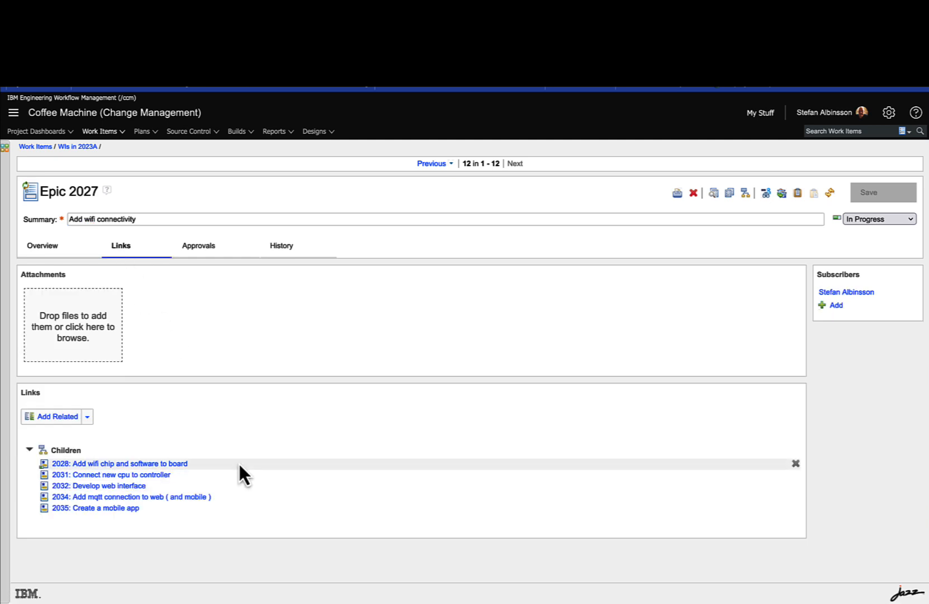
Step: Open the child story "Add wifi chip and software to board" and show its links
left_click(171, 464)
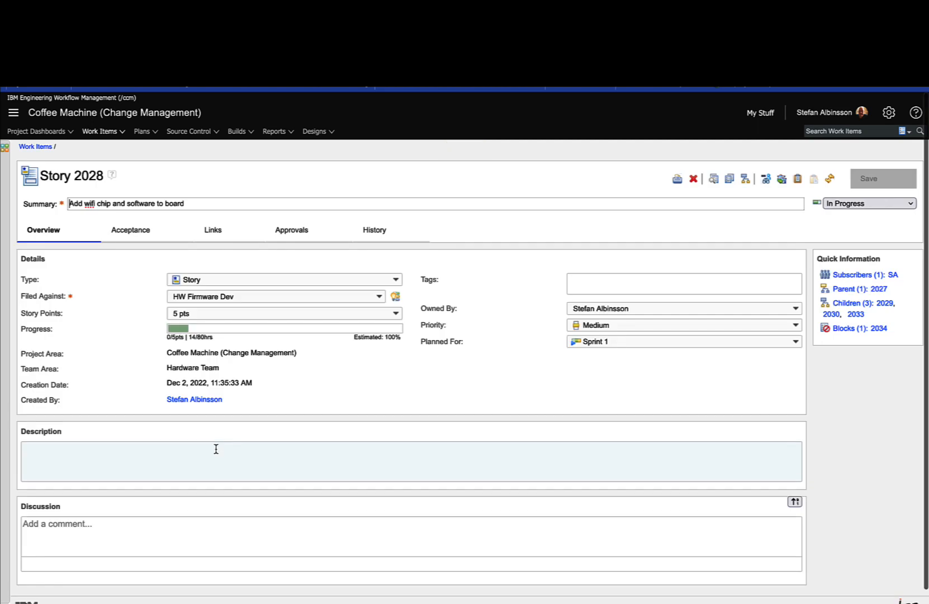
left_click(213, 231)
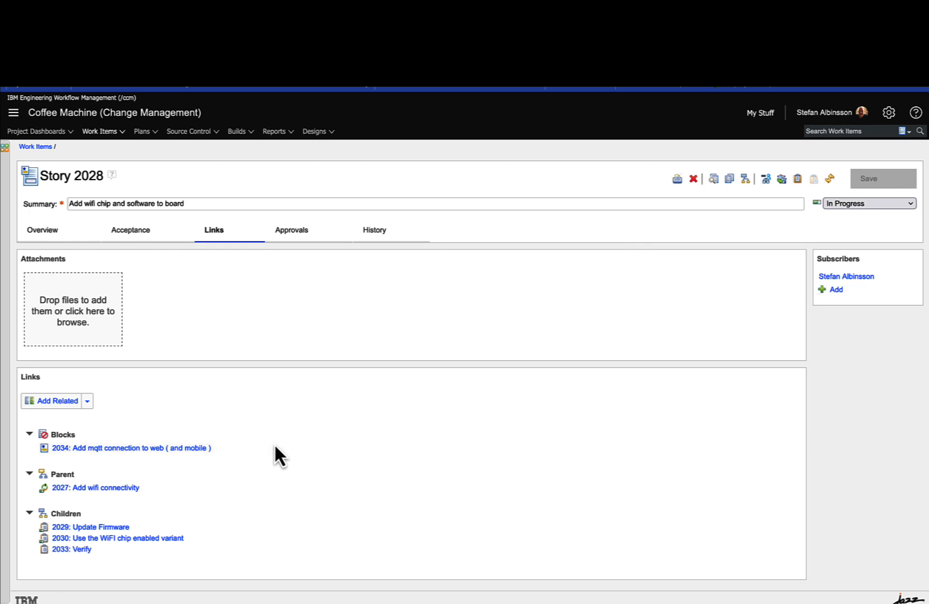
Step: Open the "Sprint 1 Release 2023A Hardware" plan, with the plan details collapsed and all planned items expanded
left_click(148, 133)
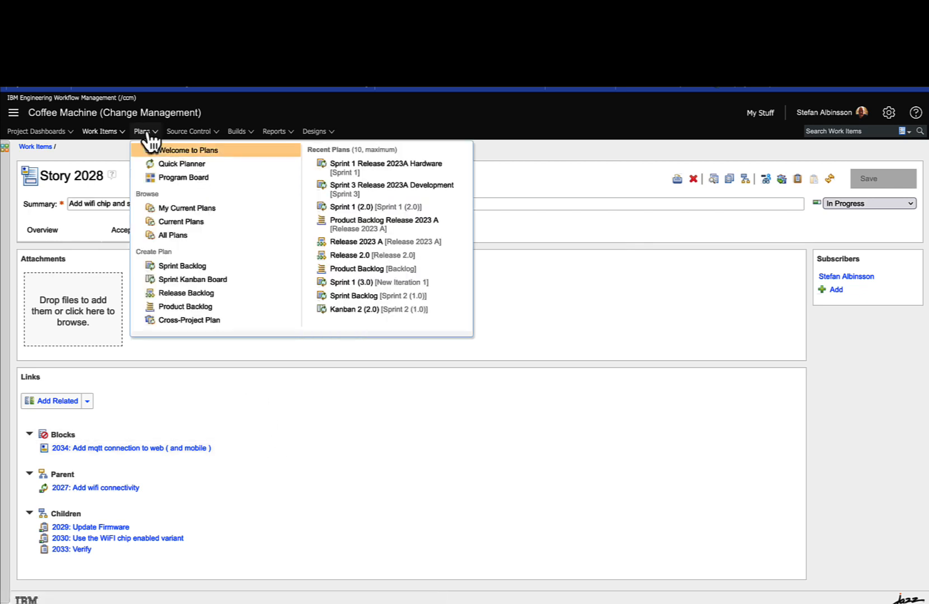
left_click(367, 170)
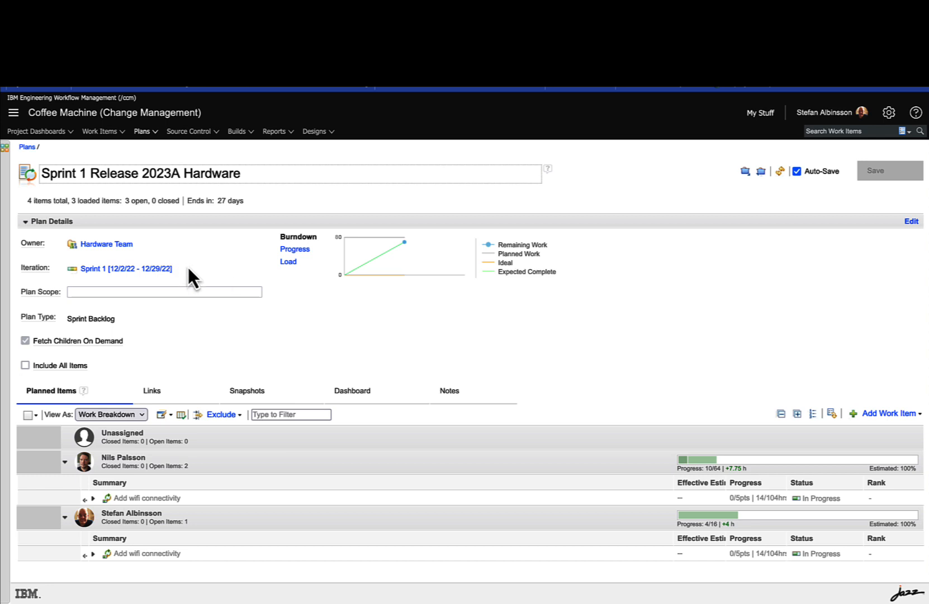
left_click(24, 222)
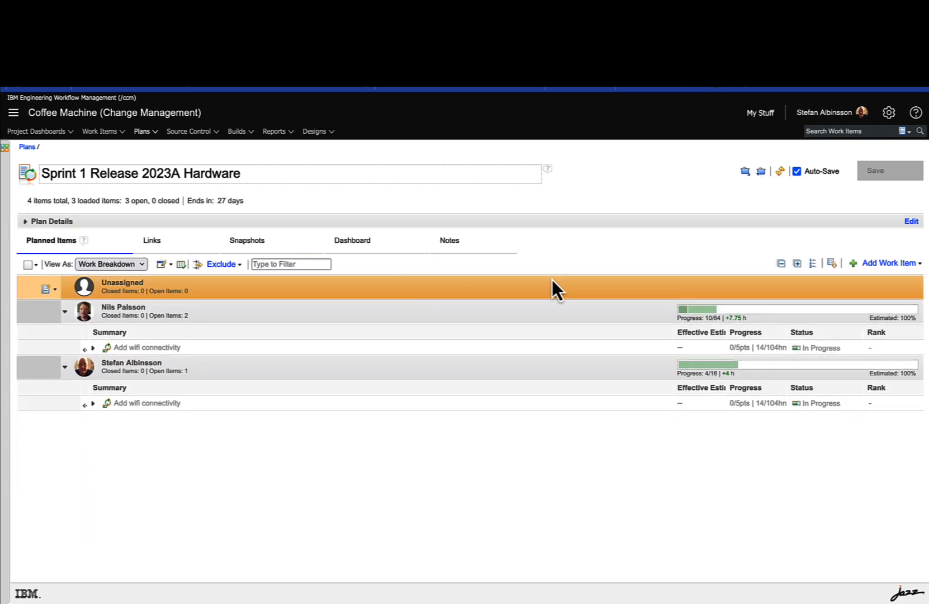
left_click(796, 265)
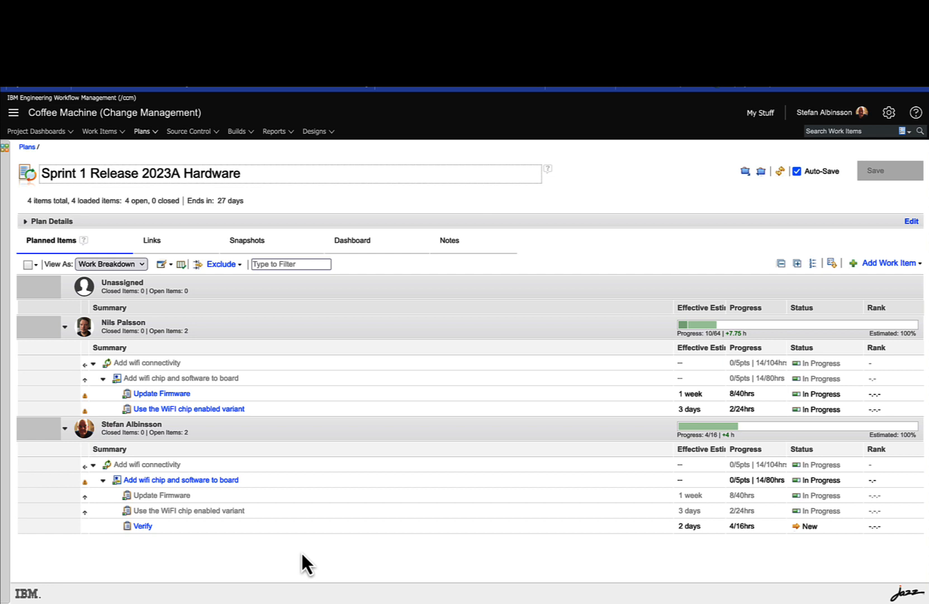
Step: Display the Sprint 1 hardware plan's items as a Taskboard
left_click(140, 263)
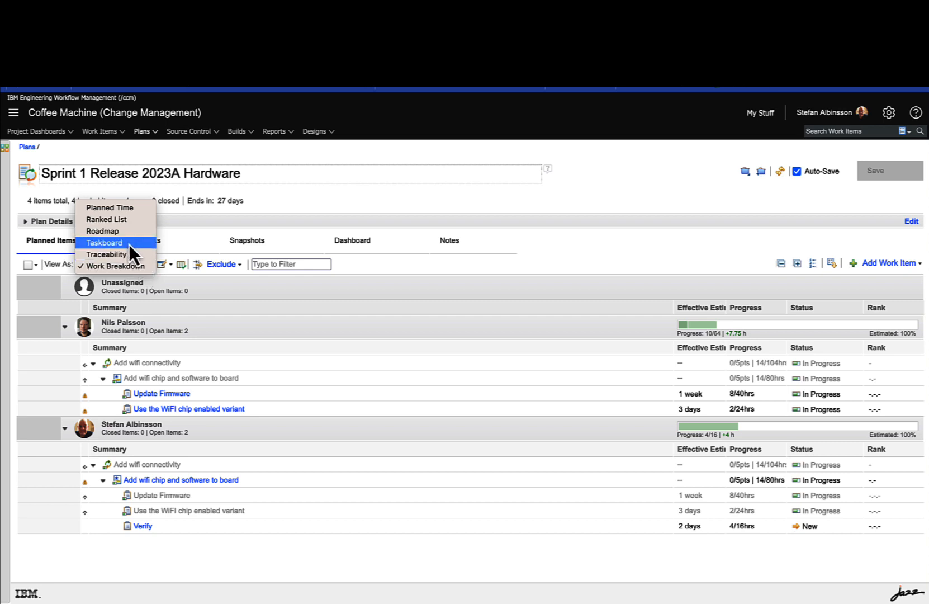
left_click(129, 244)
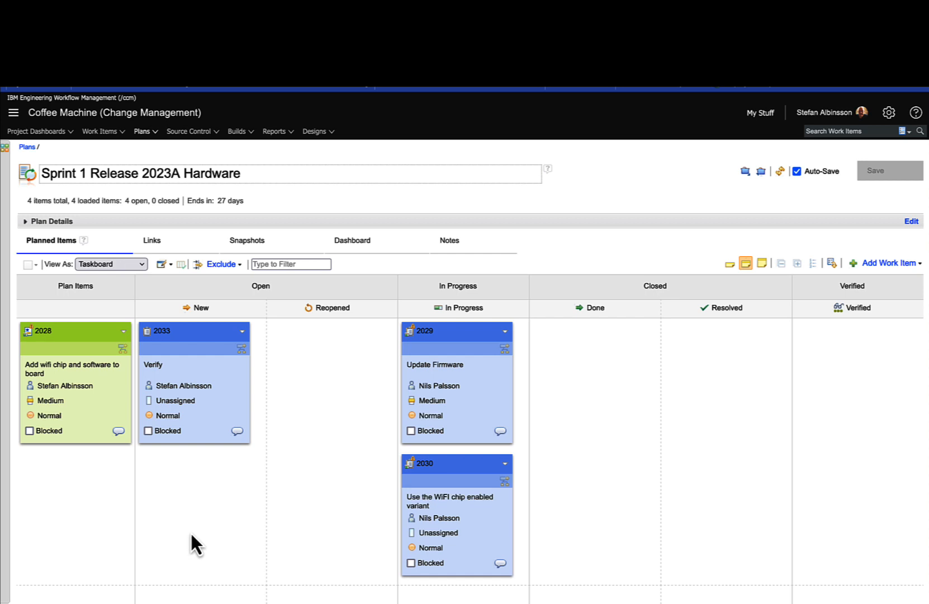
mouse_move(178, 334)
left_mouse_down()
mouse_move(210, 338)
mouse_move(181, 329)
left_mouse_up()
Step: In Quick Planner, group the boards by tag and open the "Sprints 2023A" board under #2023A
left_click(149, 138)
left_click(162, 165)
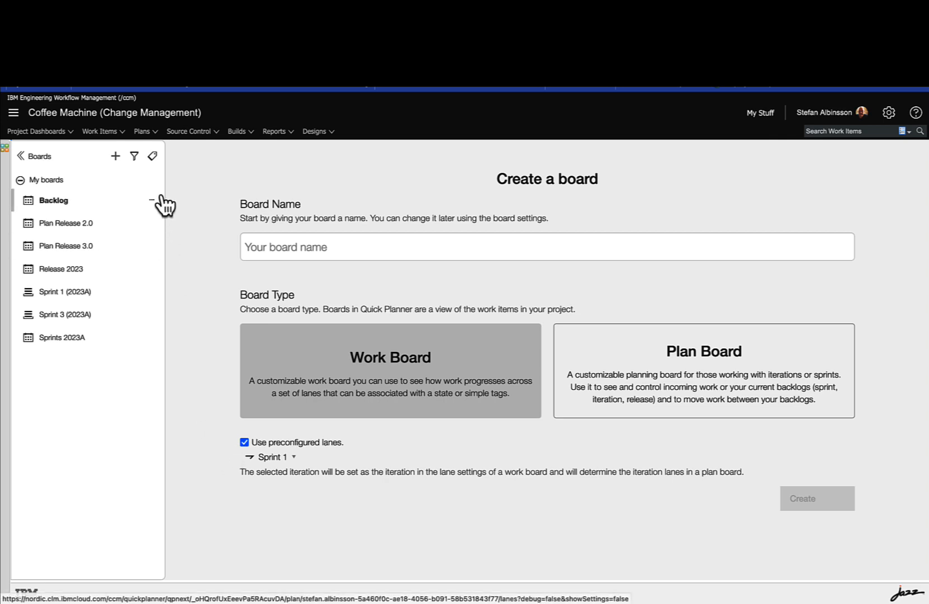
left_click(152, 157)
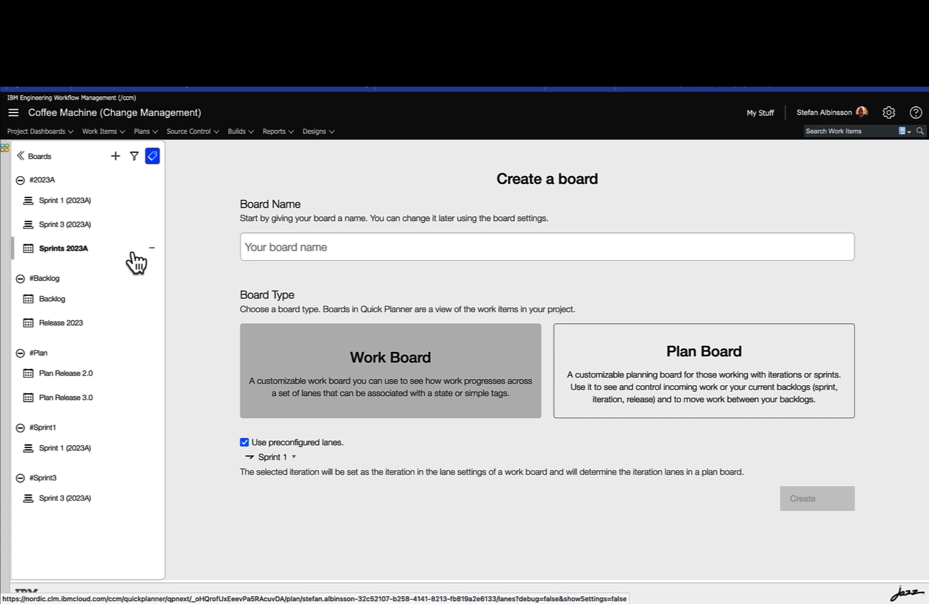
left_click(49, 251)
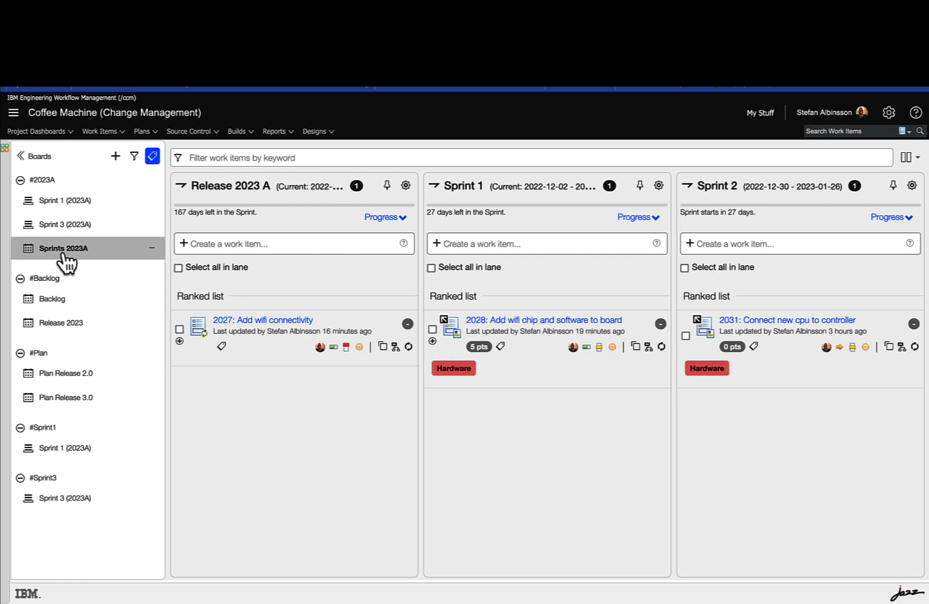
Step: Pin the Release 2023 A lane and look through the sprint lanes beside it
left_click(387, 185)
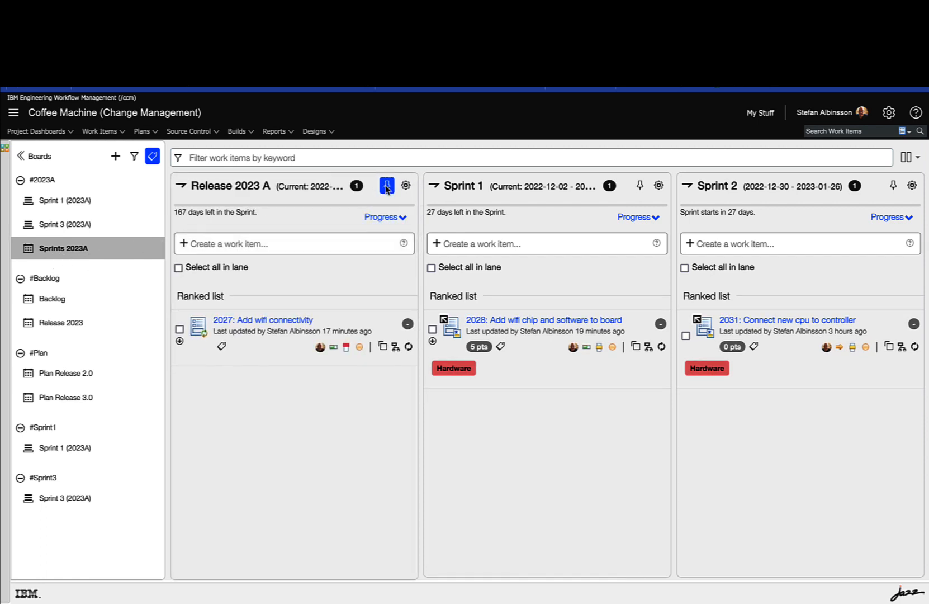
scroll(585, 472, "right", 3)
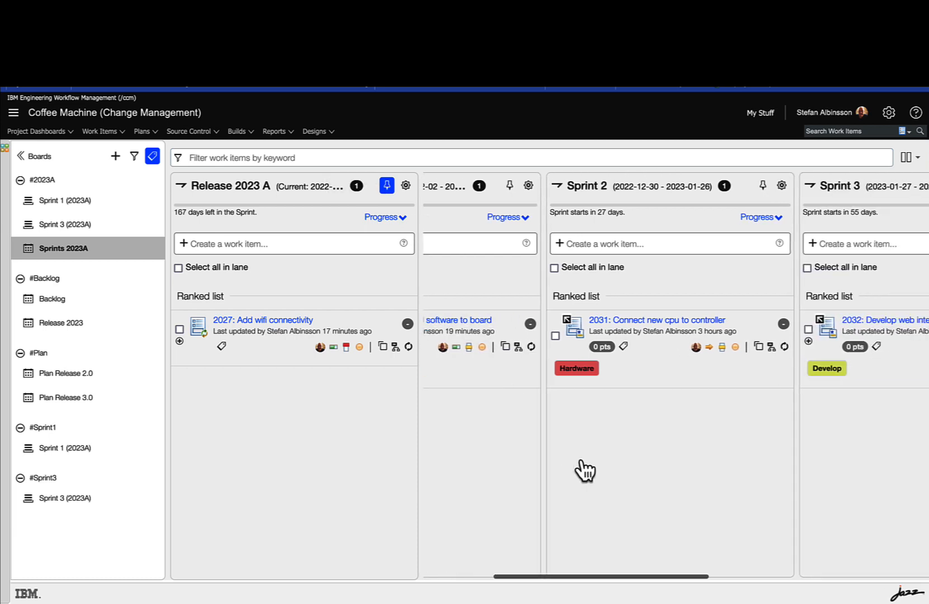
scroll(585, 471, "left", 3)
scroll(585, 472, "right", 2)
scroll(585, 471, "left", 3)
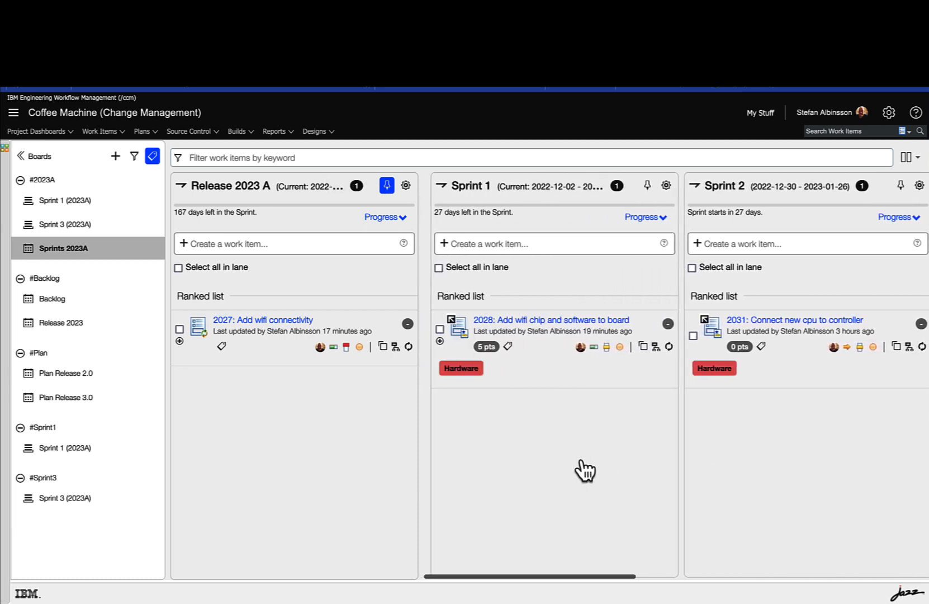
scroll(585, 471, "right", 1)
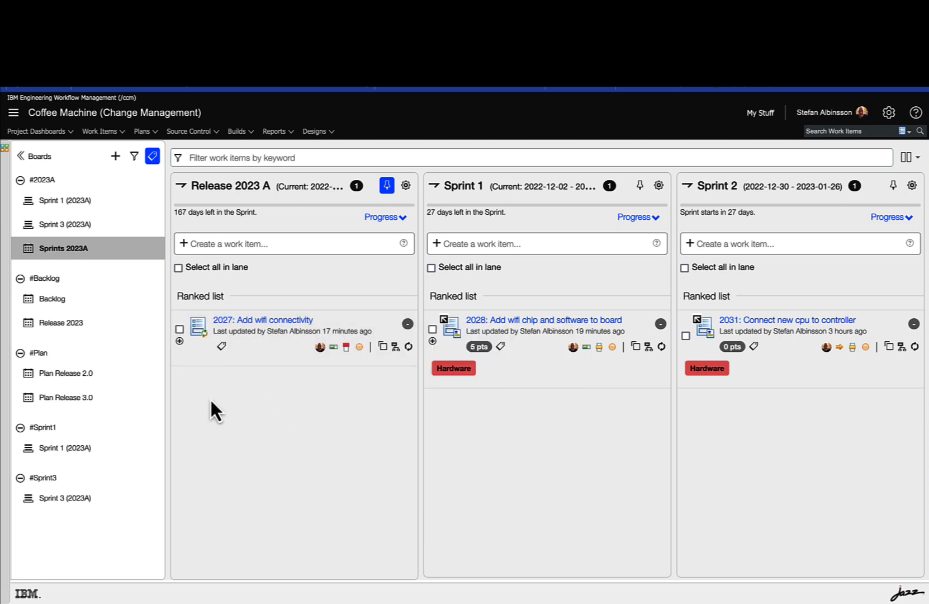
Step: Expand epic 2027 and its child story 2028 in the Release 2023 A lane to view their child items
left_click(179, 341)
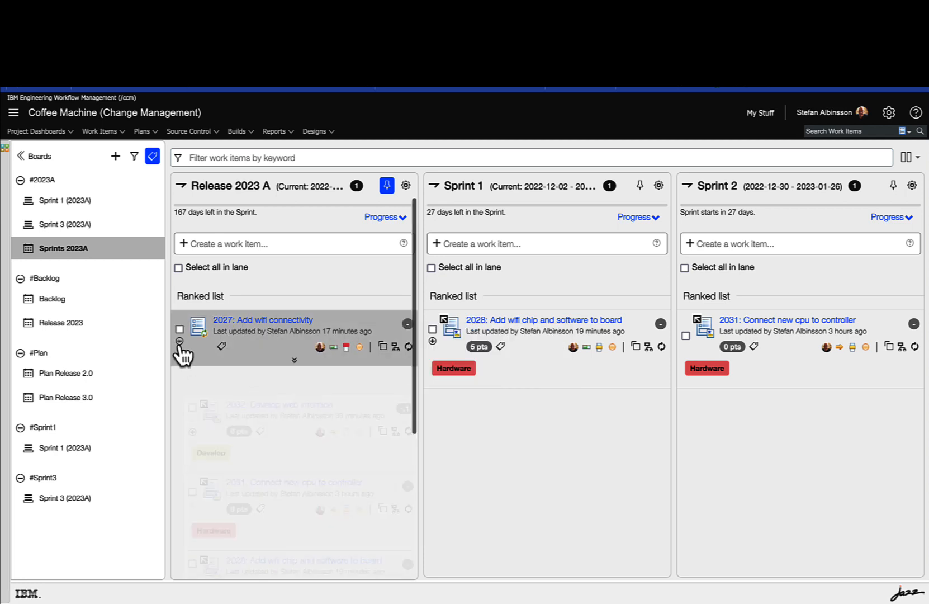
scroll(171, 452, "down", 3)
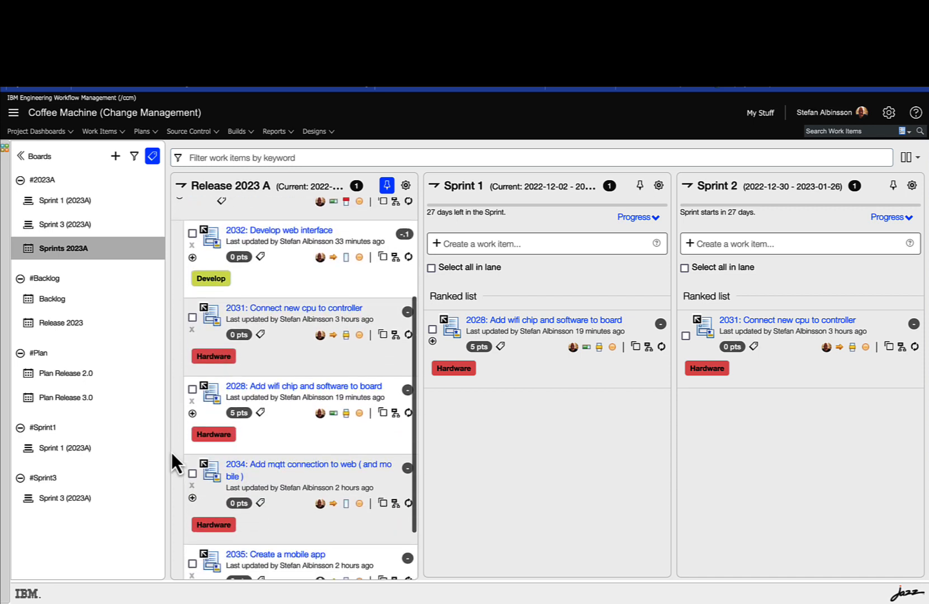
left_click(192, 413)
scroll(181, 504, "down", 2)
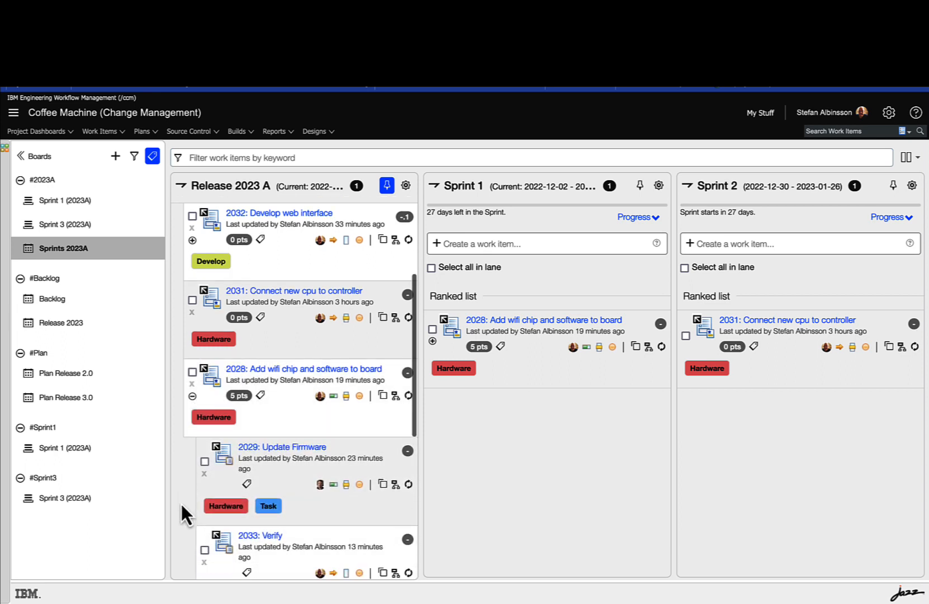
scroll(182, 504, "down", 1)
scroll(182, 504, "down", 1)
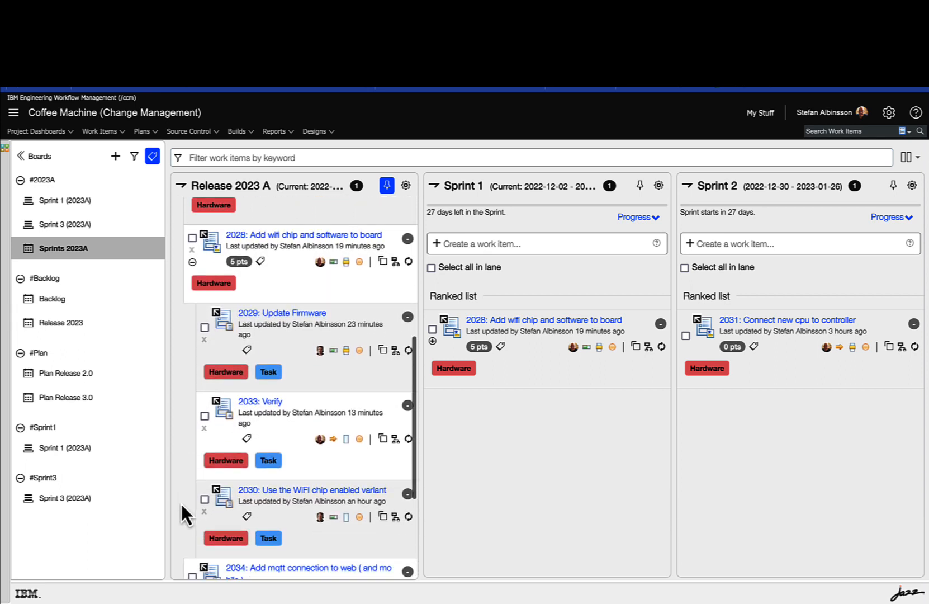
Step: Collapse and re-expand epic 2027 in the Release 2023 A lane, and compare its stories with the sprint lanes
scroll(182, 504, "up", 1)
scroll(181, 504, "up", 5)
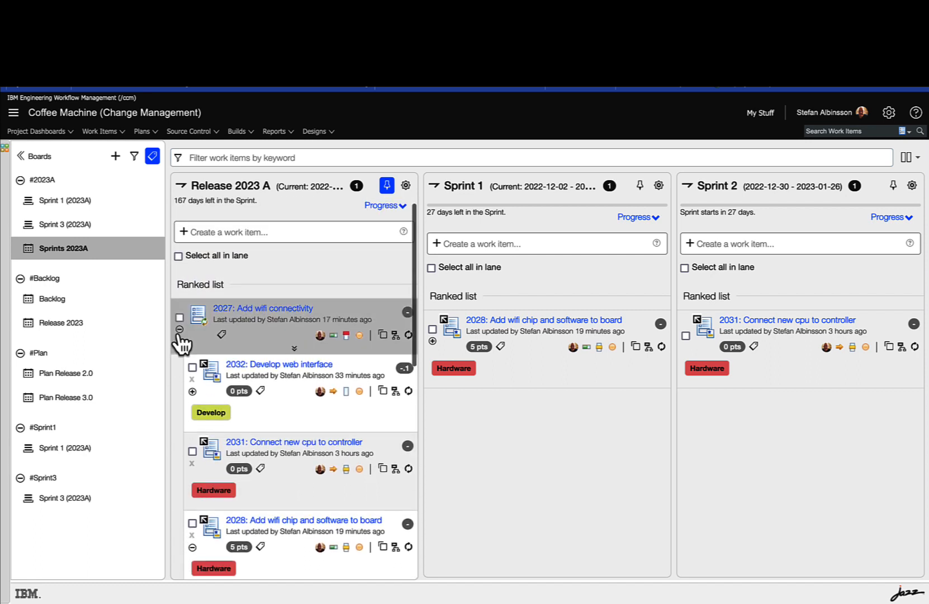
left_click(179, 329)
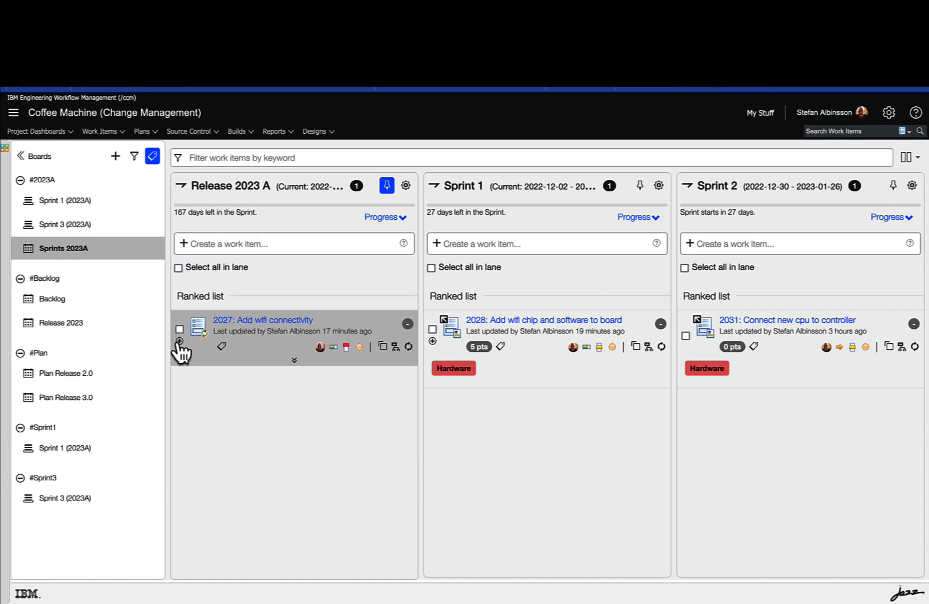
left_click(179, 341)
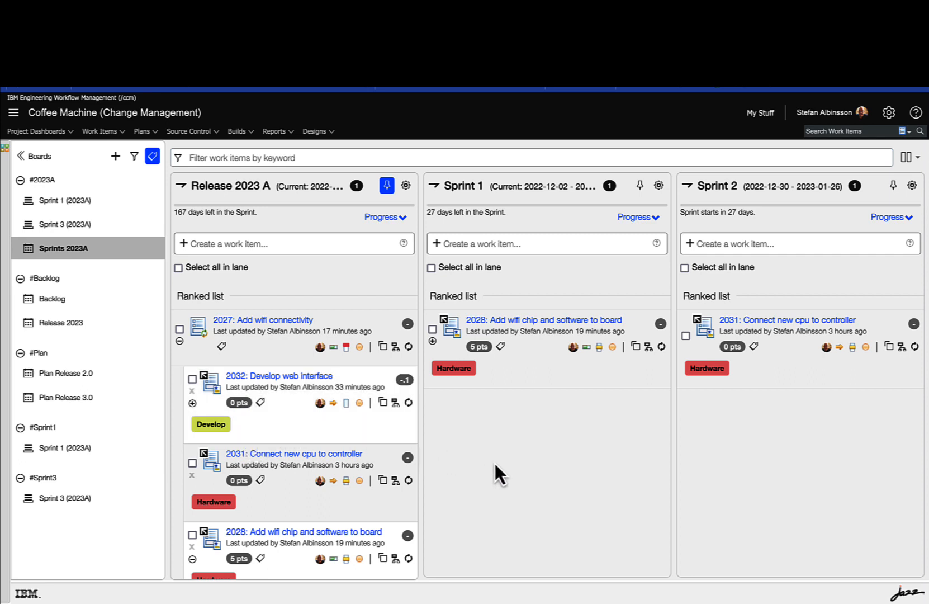
scroll(501, 463, "right", 2)
scroll(502, 462, "left", 2)
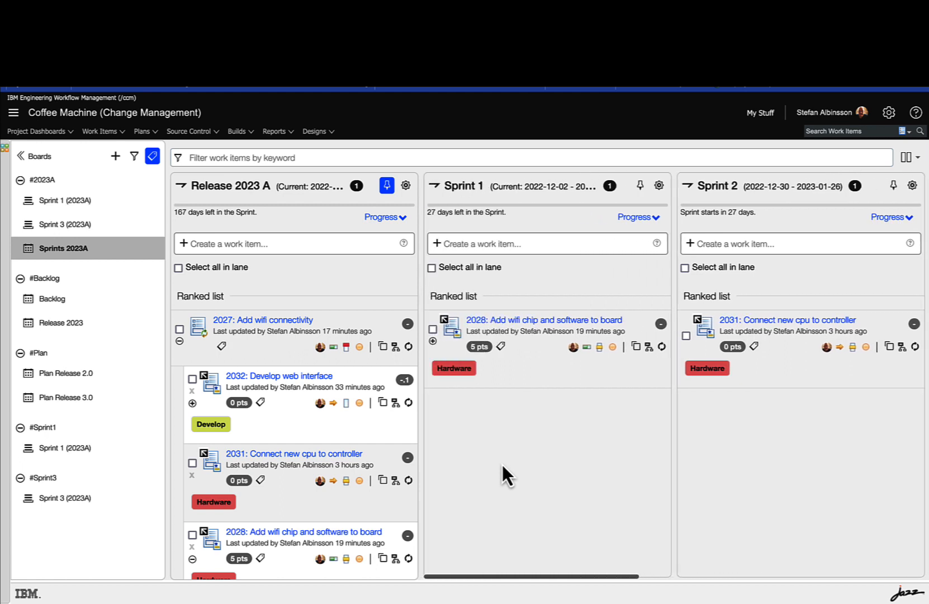
Step: Look through the Sprint 1 to Sprint 4 lanes, and expand story 2028 in the Sprint 1 lane to view its child tasks
scroll(628, 478, "right", 2)
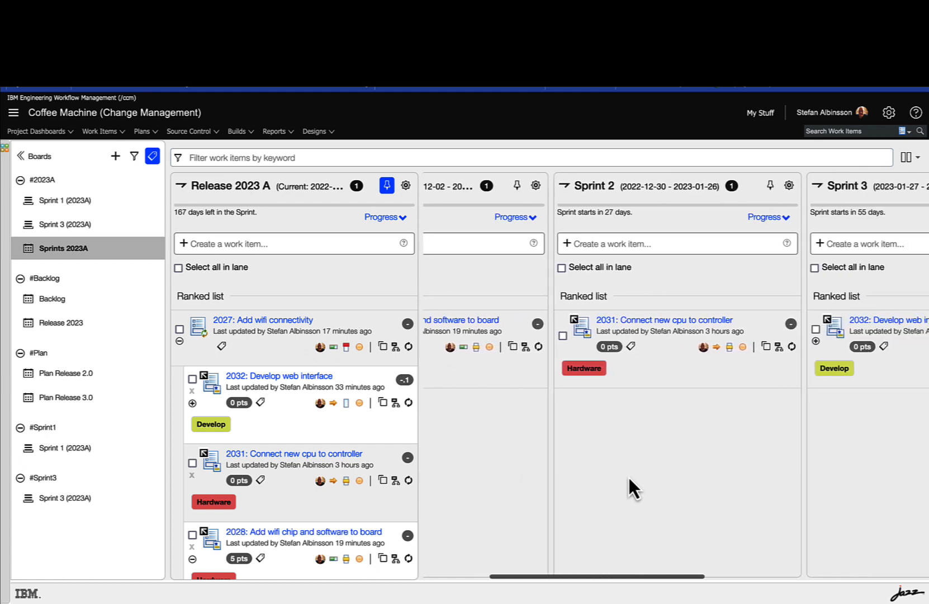
scroll(628, 478, "left", 2)
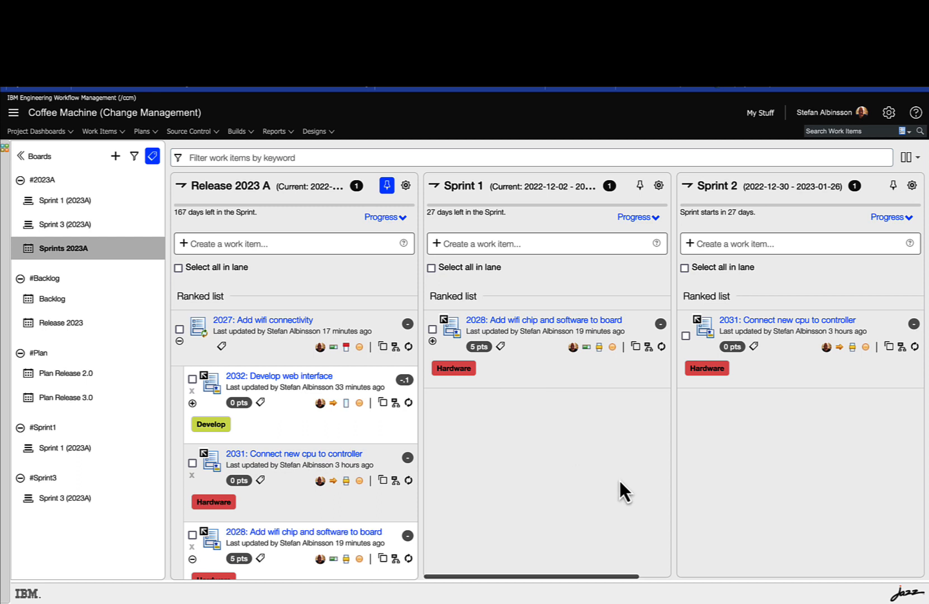
scroll(619, 479, "right", 3)
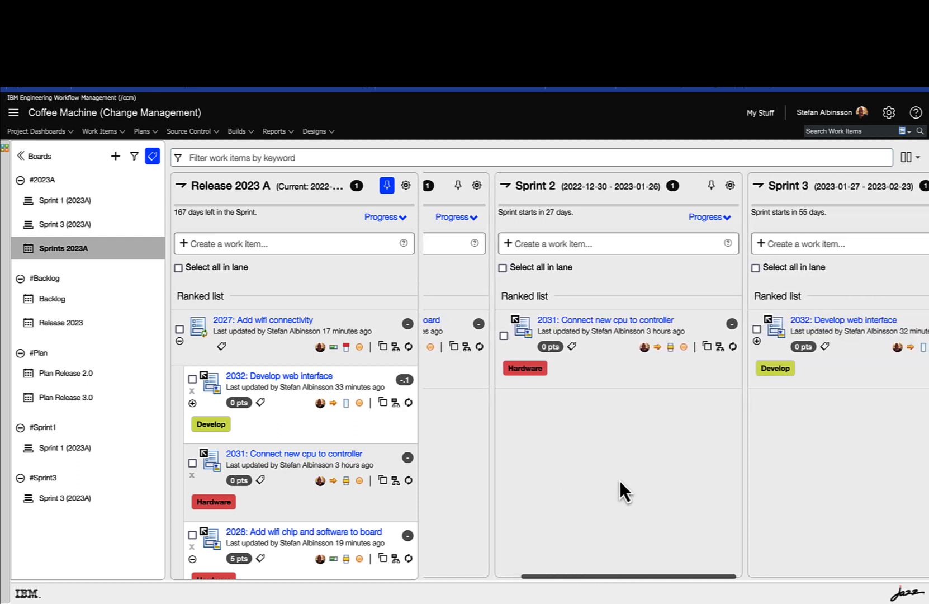
scroll(620, 479, "right", 3)
scroll(619, 479, "right", 2)
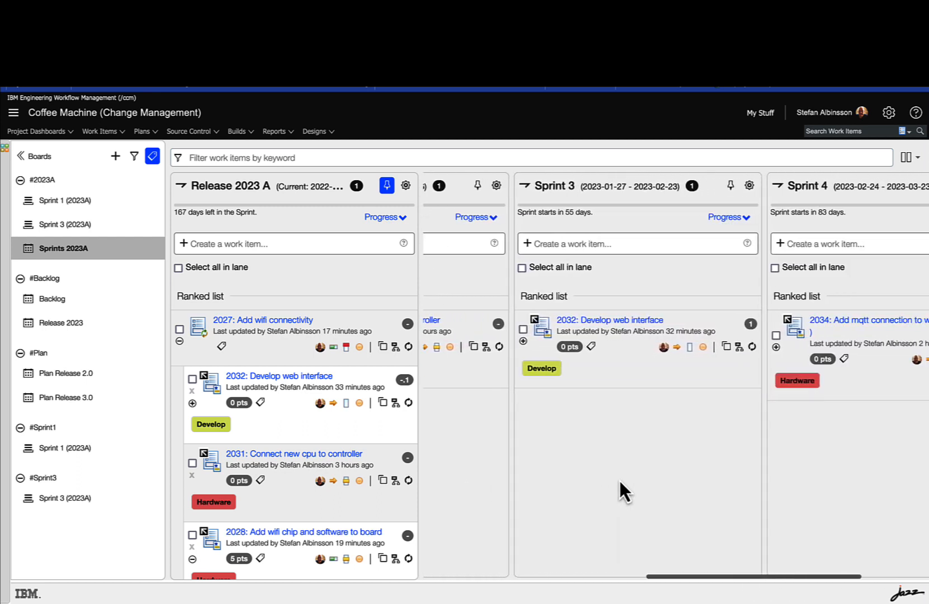
scroll(619, 479, "left", 10)
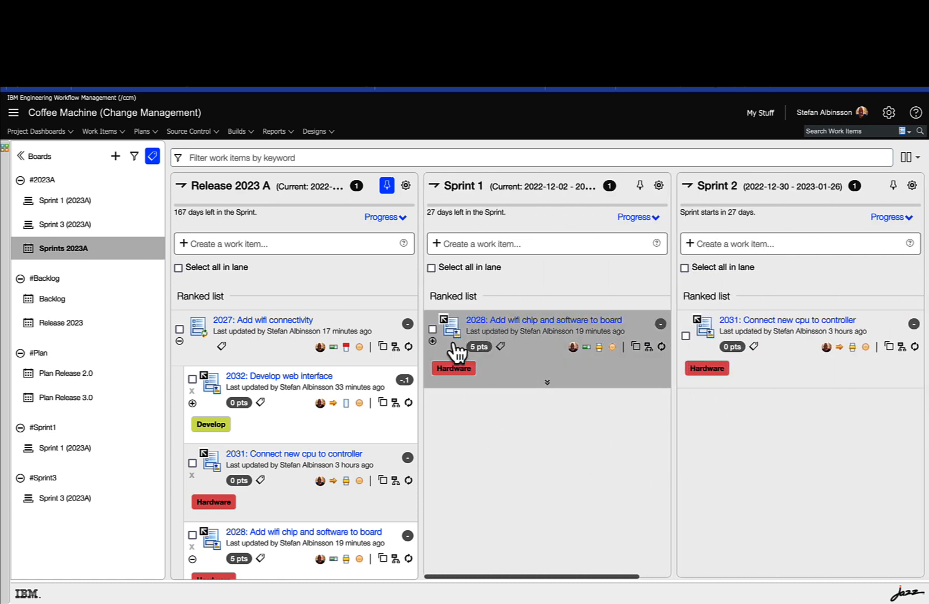
left_click(432, 341)
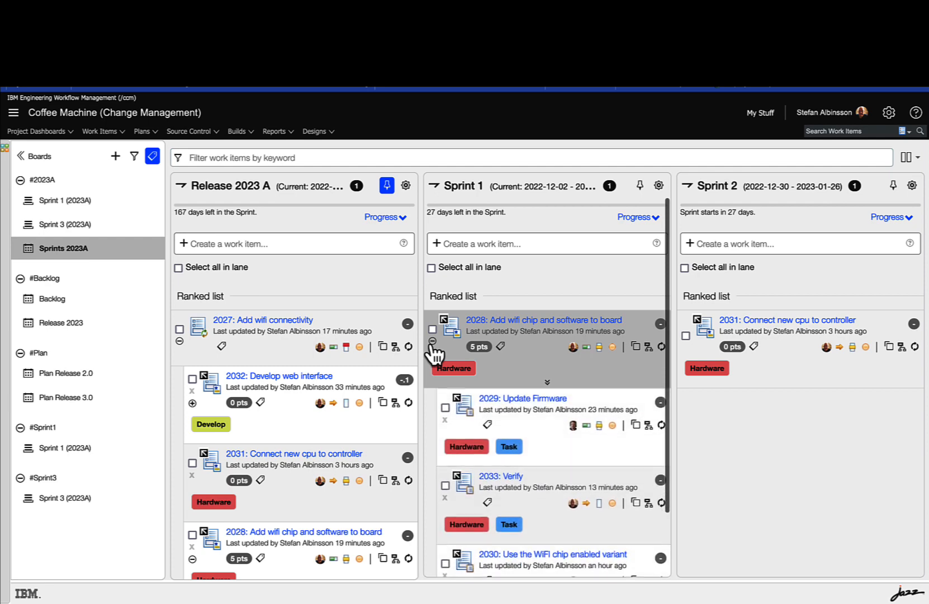
scroll(427, 474, "down", 2)
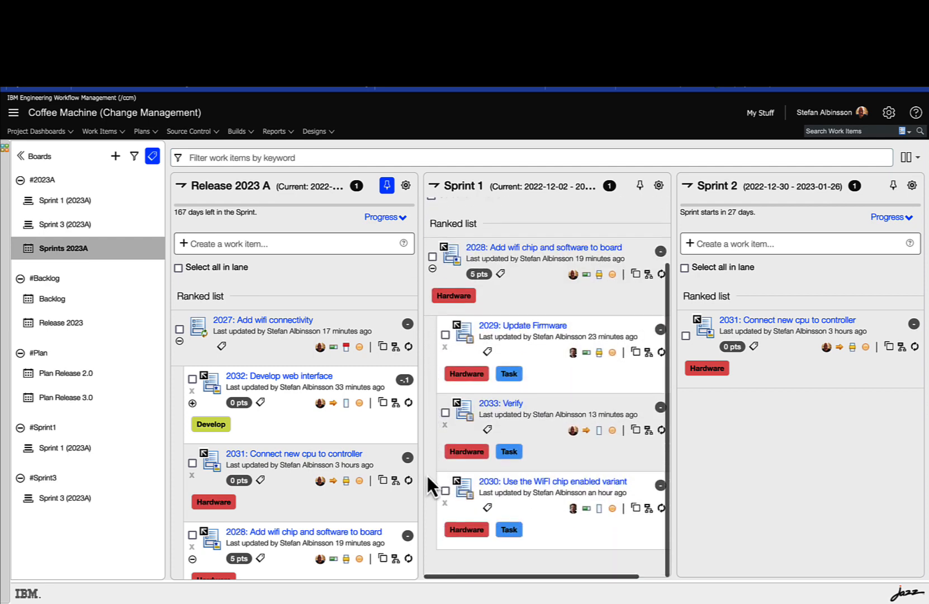
scroll(427, 473, "up", 2)
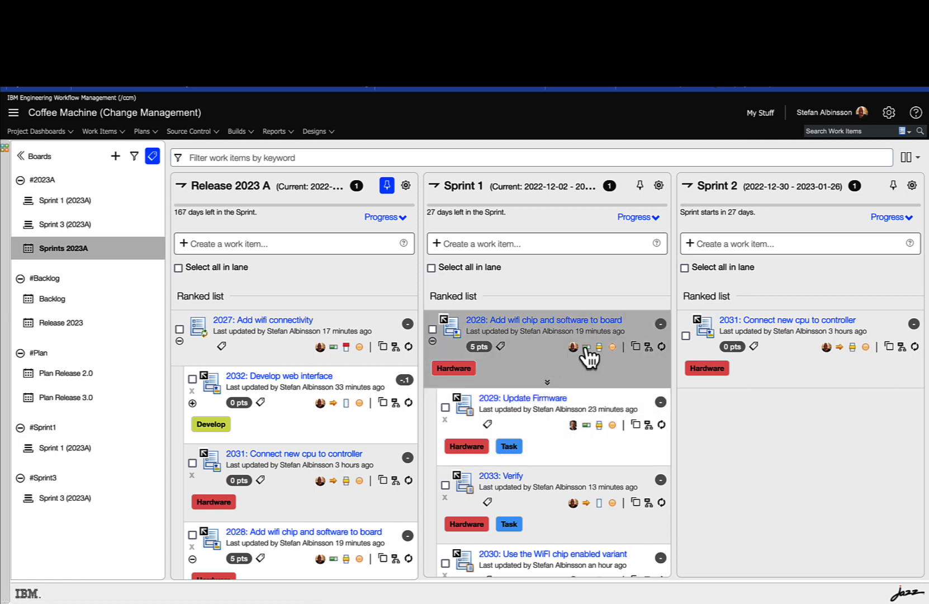
Step: Choose Medium as the priority of story 2028 in the Sprint 1 lane
mouse_move(588, 360)
left_click(599, 348)
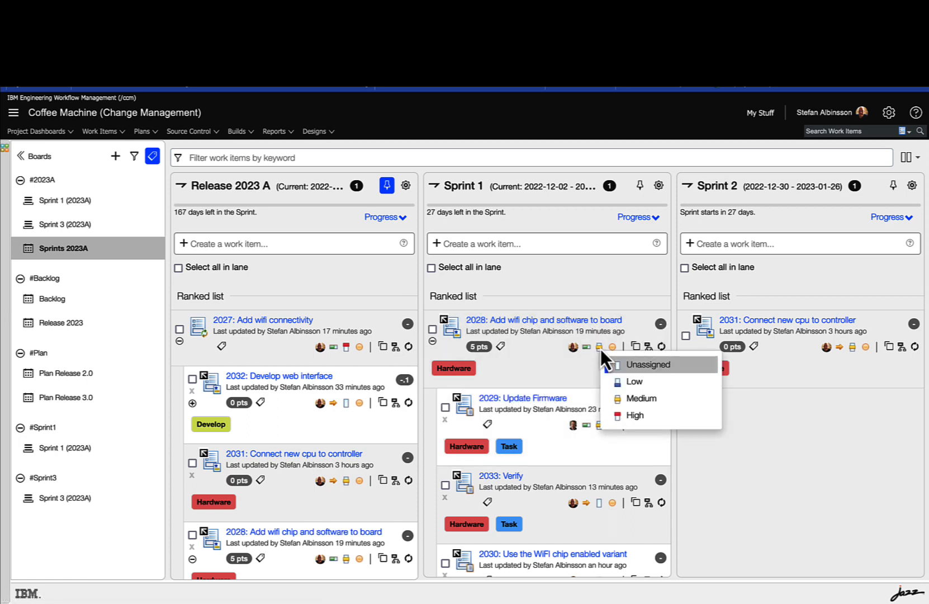
left_click(631, 398)
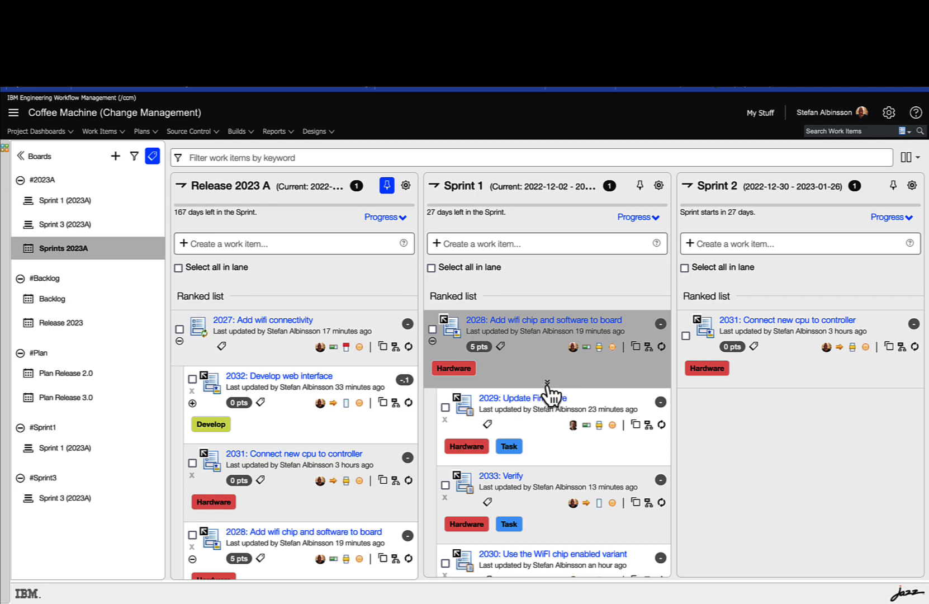
Step: Show the additional details of story 2028 in the Sprint 1 lane, review them and collapse them again
left_click(547, 384)
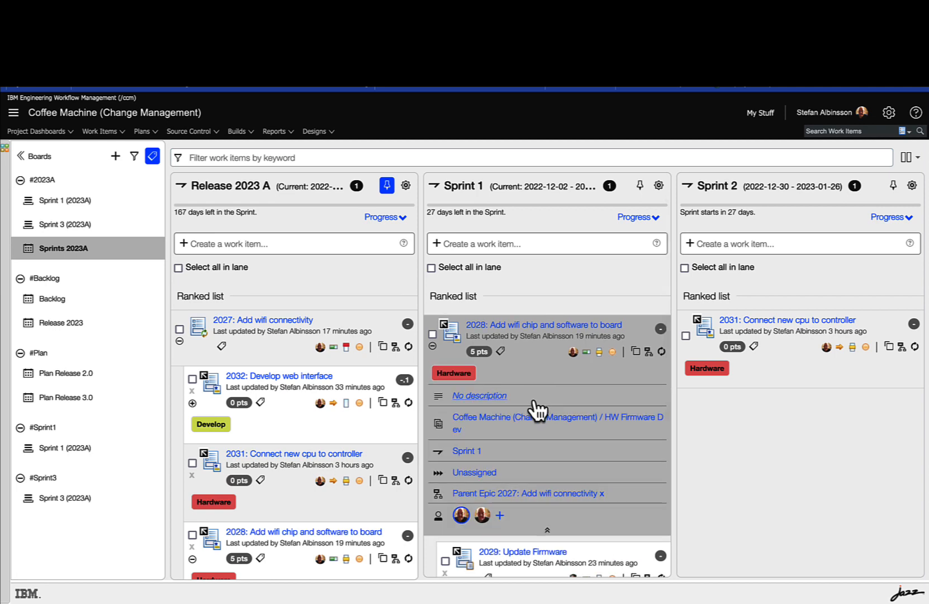
scroll(574, 462, "down", 3)
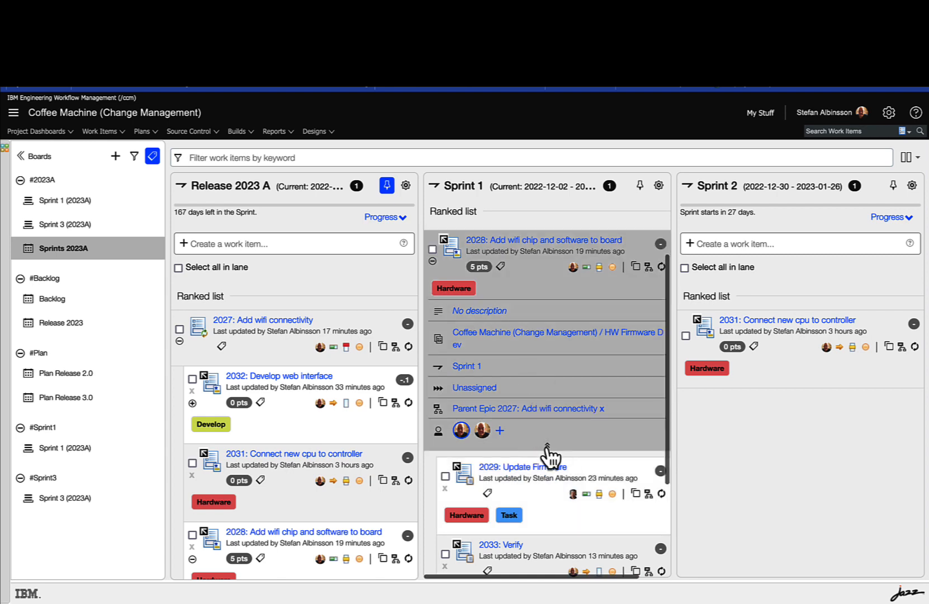
left_click(547, 446)
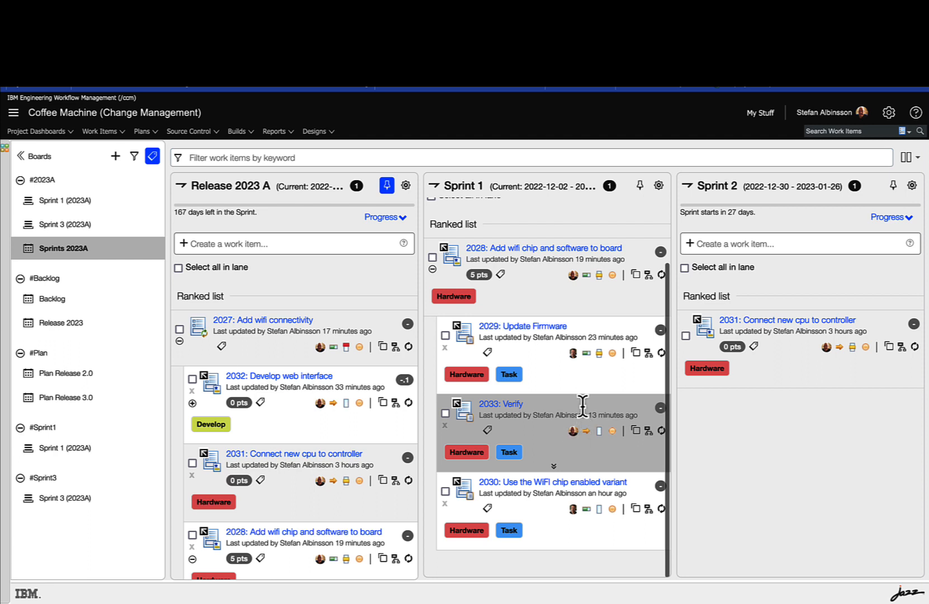
scroll(623, 302, "up", 1)
scroll(622, 302, "up", 1)
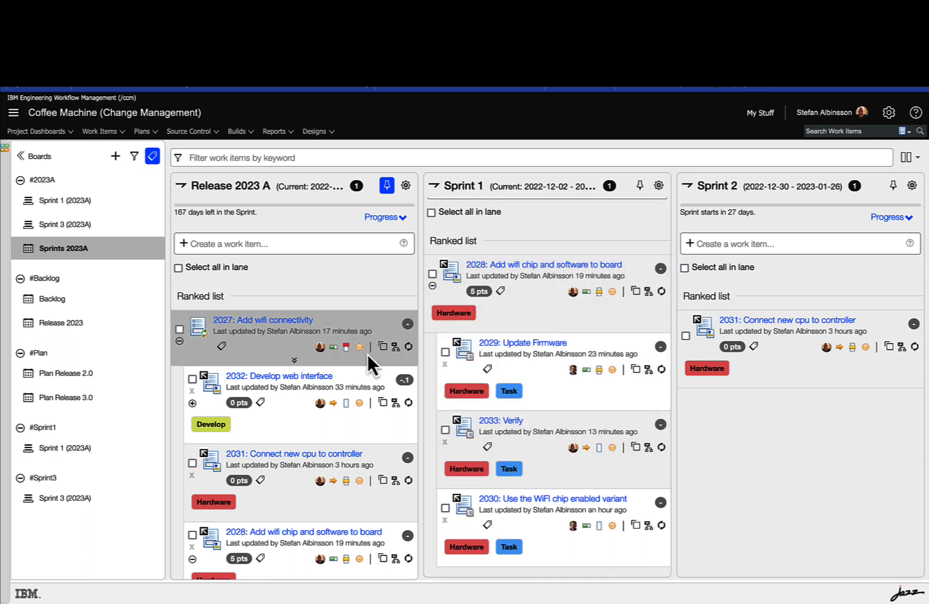
Step: Open the task breakdown of story 2028 and start a new Task filed against HW Firmware Dev
left_click(648, 291)
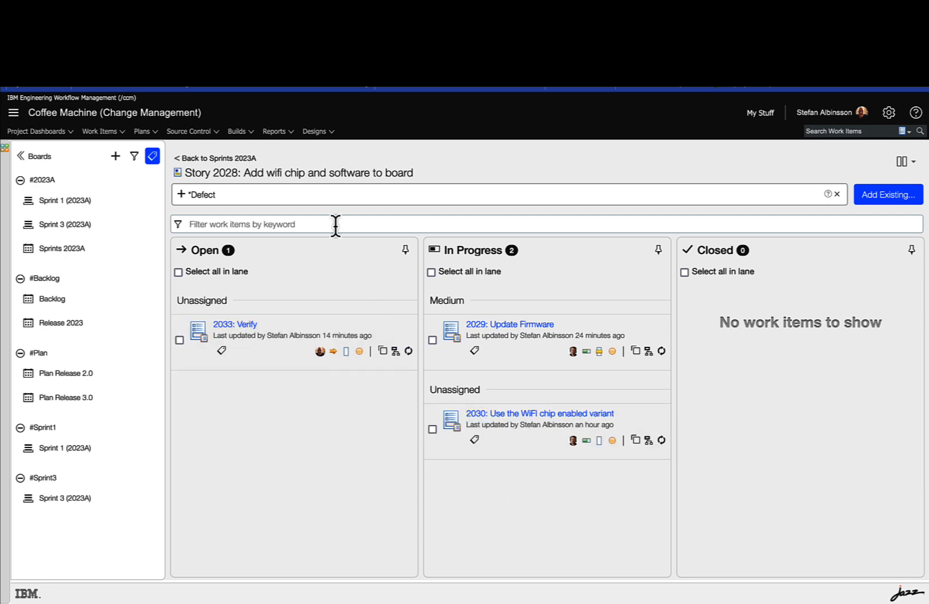
left_click(290, 194)
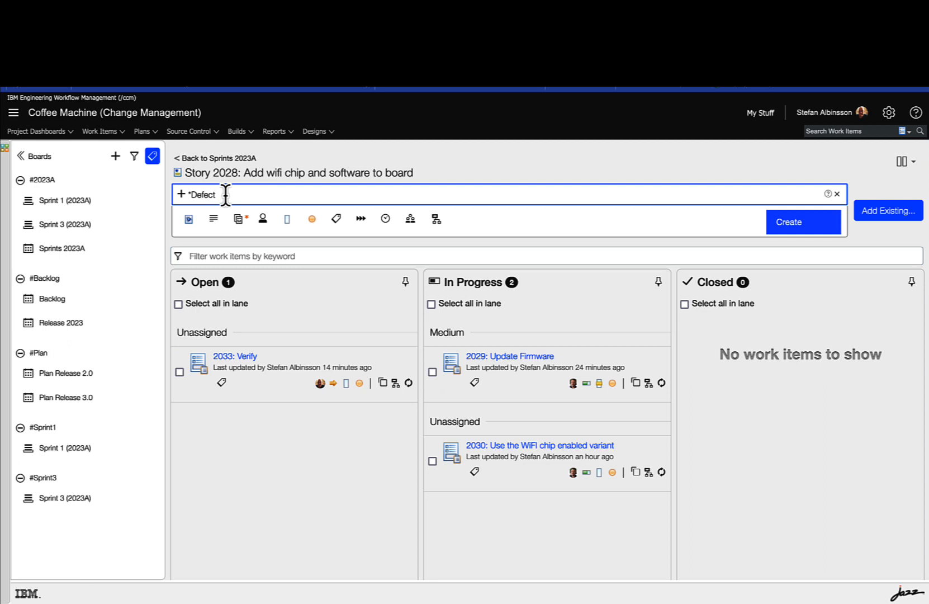
left_click(190, 219)
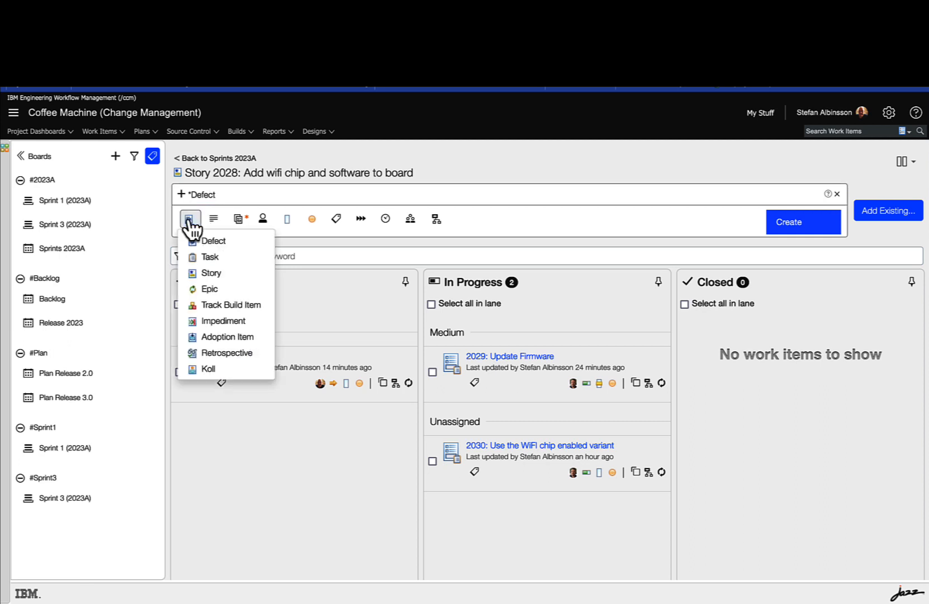
left_click(206, 257)
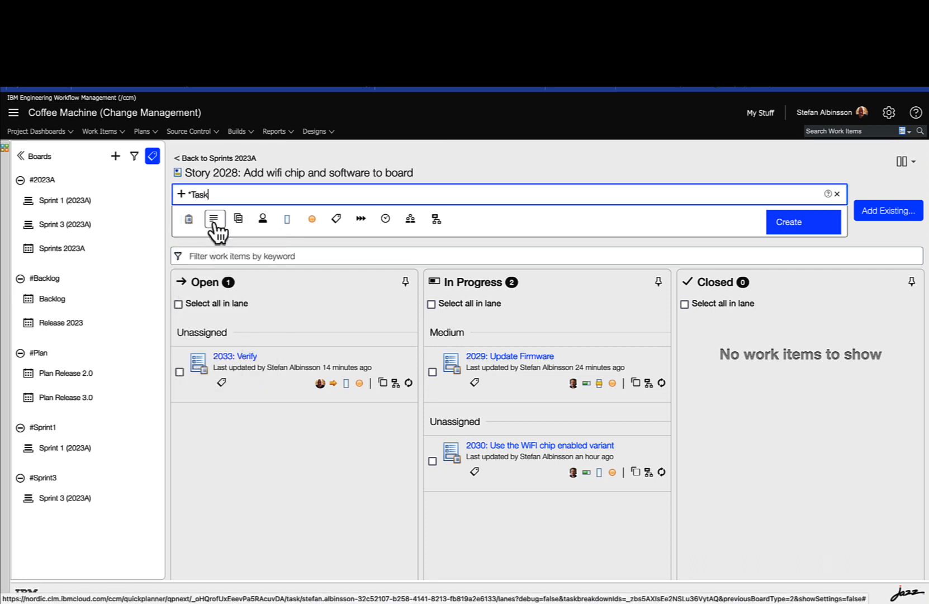
left_click(241, 221)
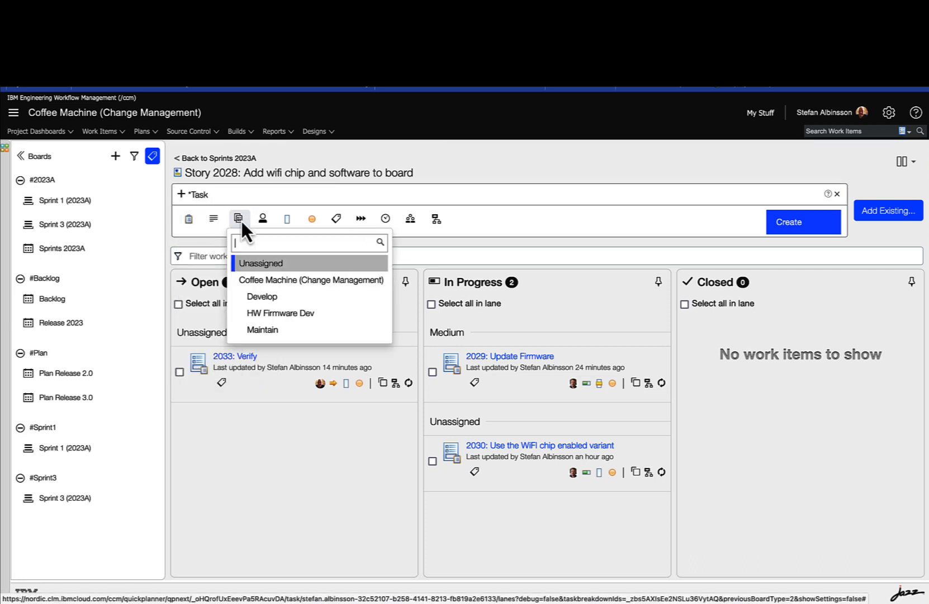
left_click(280, 314)
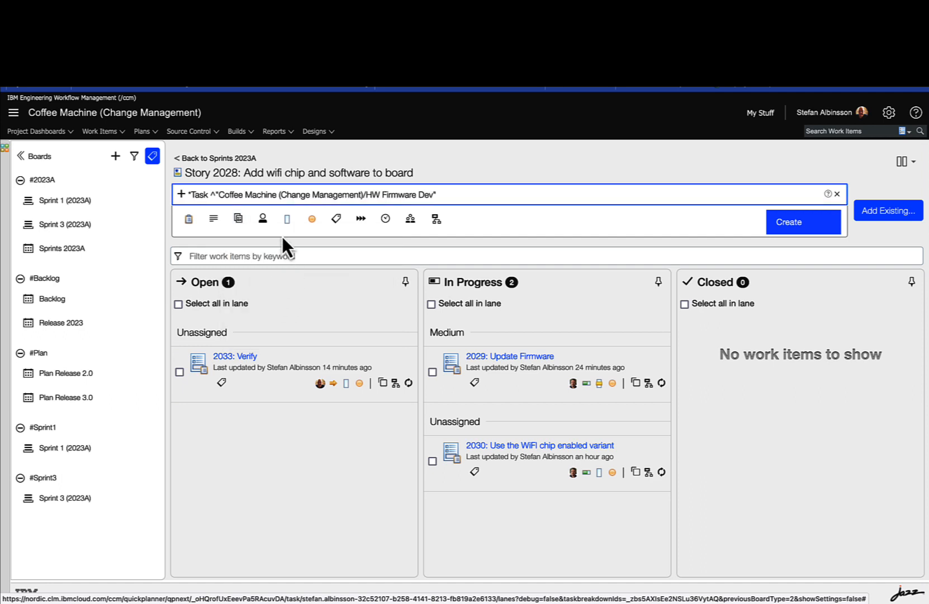
Step: Assign the new task to the signed-in team member with Medium priority, title it "Do it" and create it
left_click(263, 222)
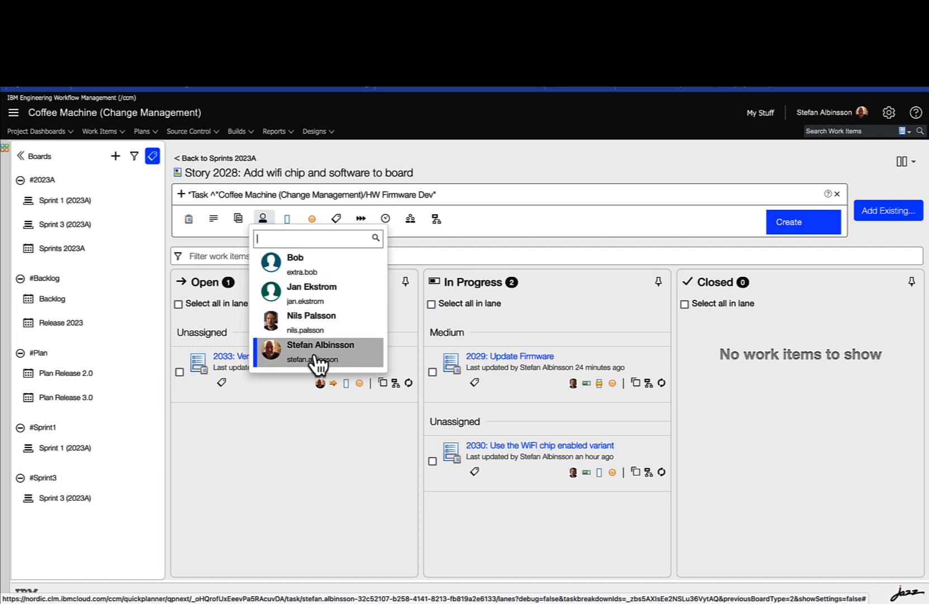
left_click(314, 353)
left_click(288, 219)
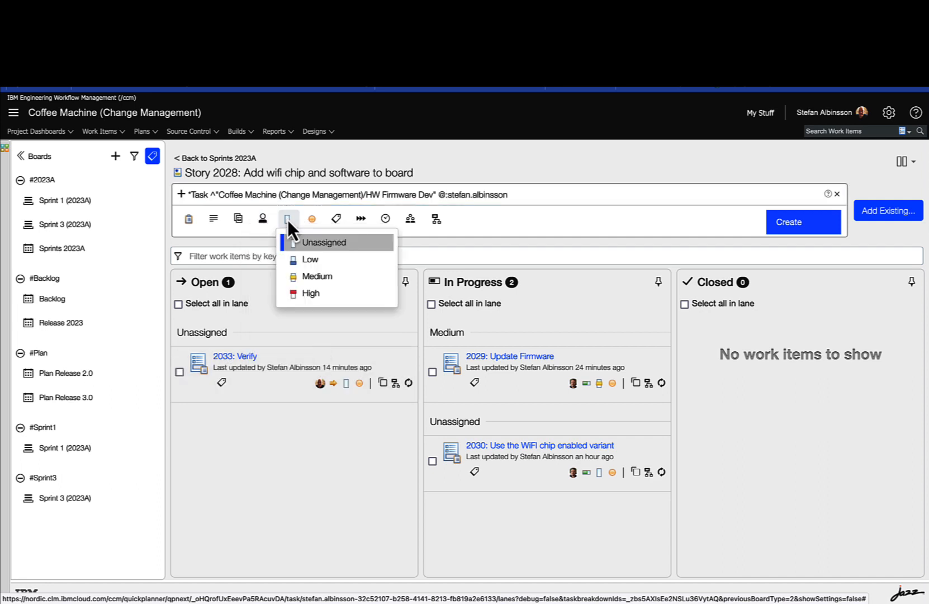
left_click(312, 279)
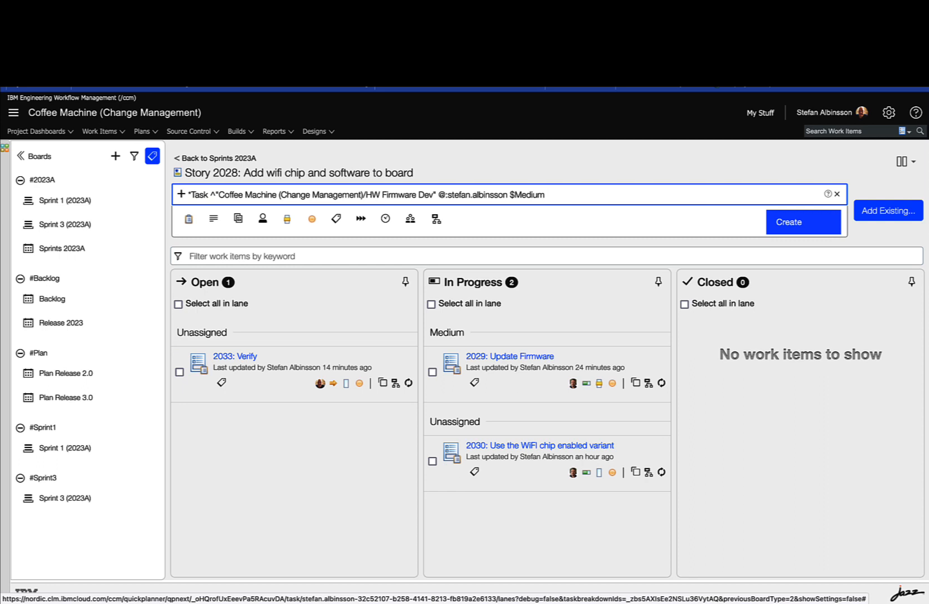
type("Do it")
left_click(805, 228)
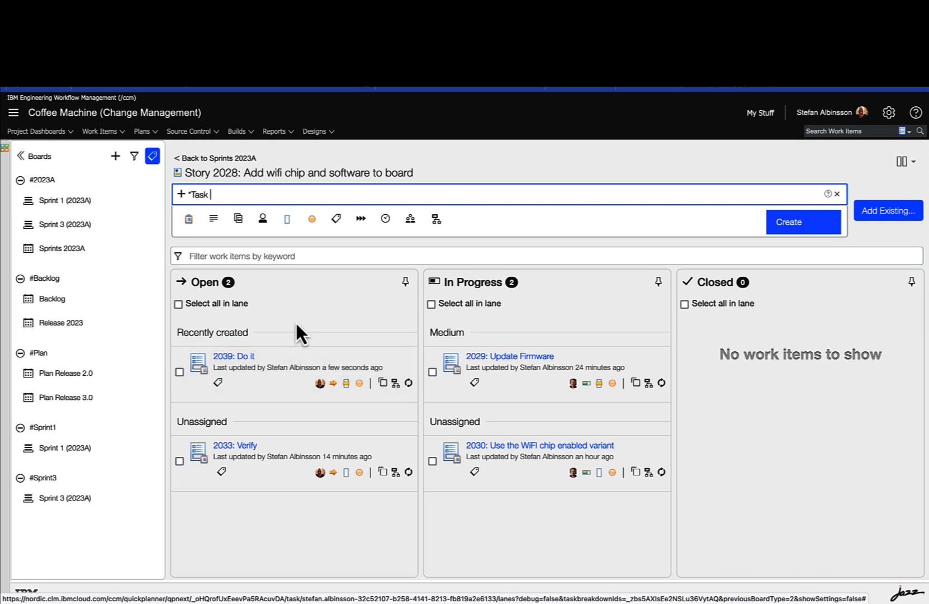
Step: Show the full details of the new "Do it" task, check its attributes and parent story, and collapse them
left_click(294, 398)
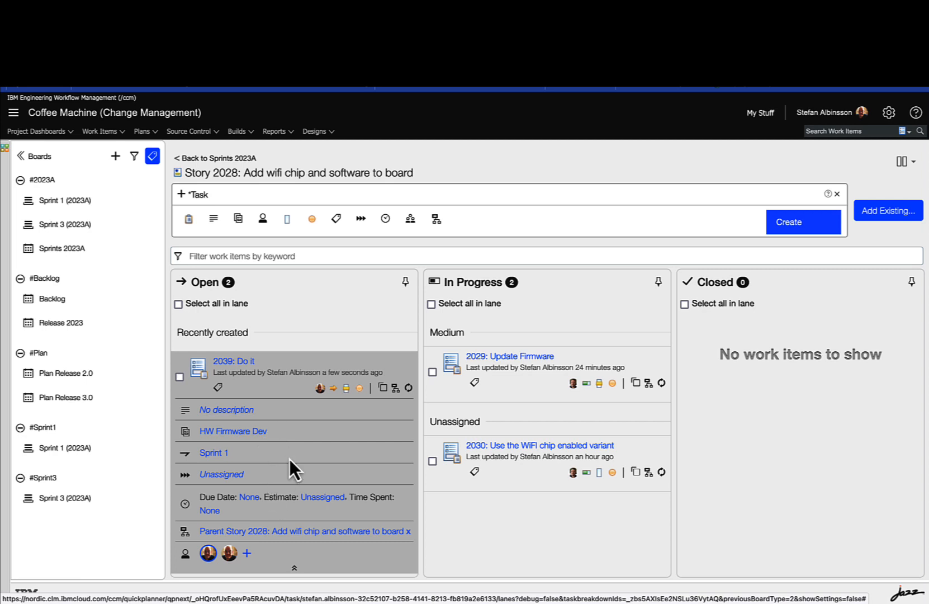
scroll(290, 459, "down", 1)
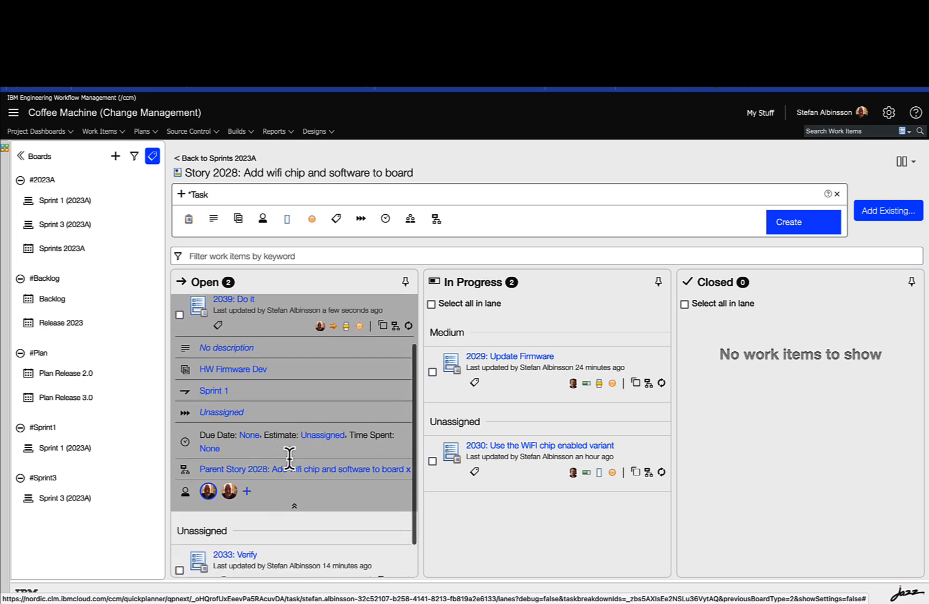
left_click(294, 500)
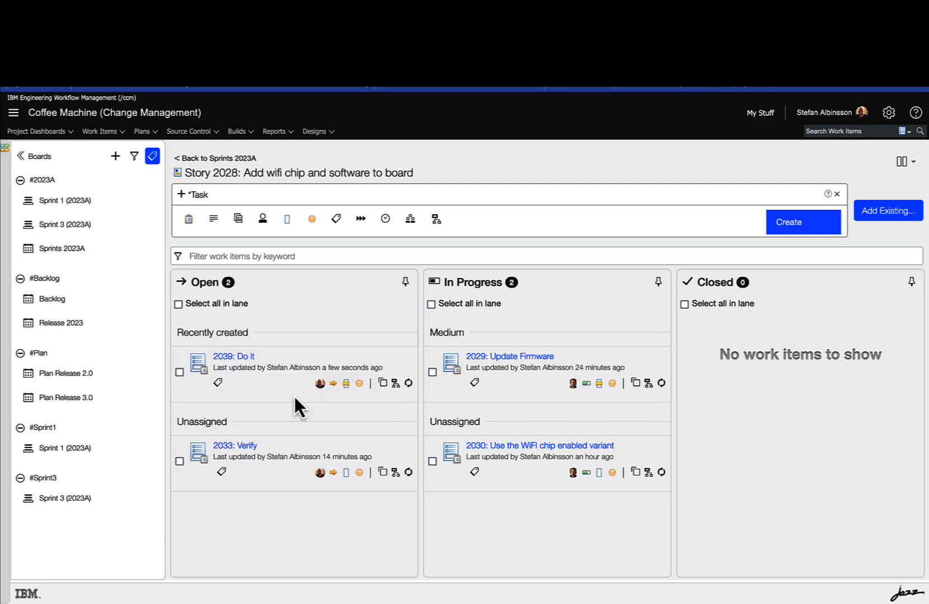
Step: Return to the Sprints 2023A board and examine the Sprint 1 progress charts for hours, items and story points
left_click(209, 162)
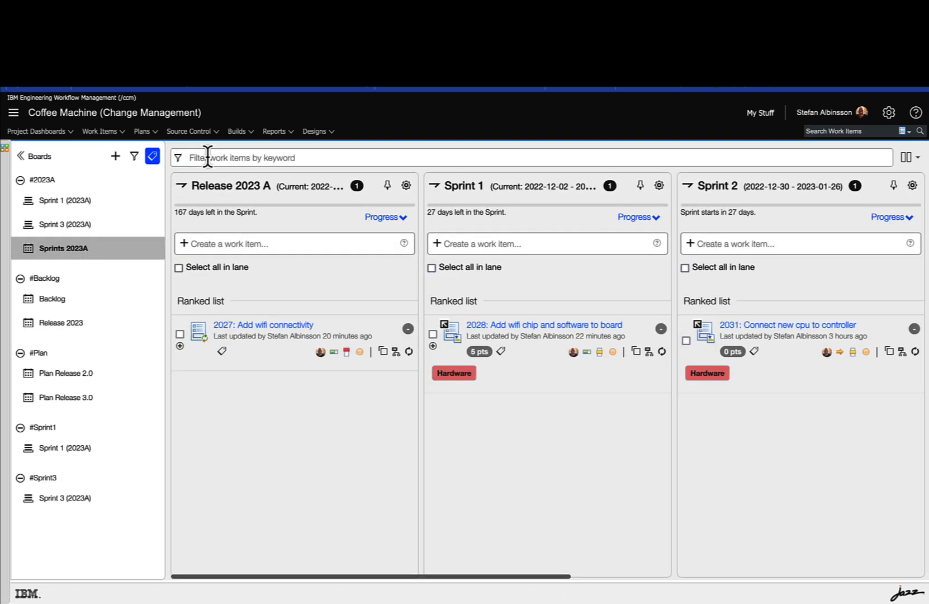
left_click(637, 218)
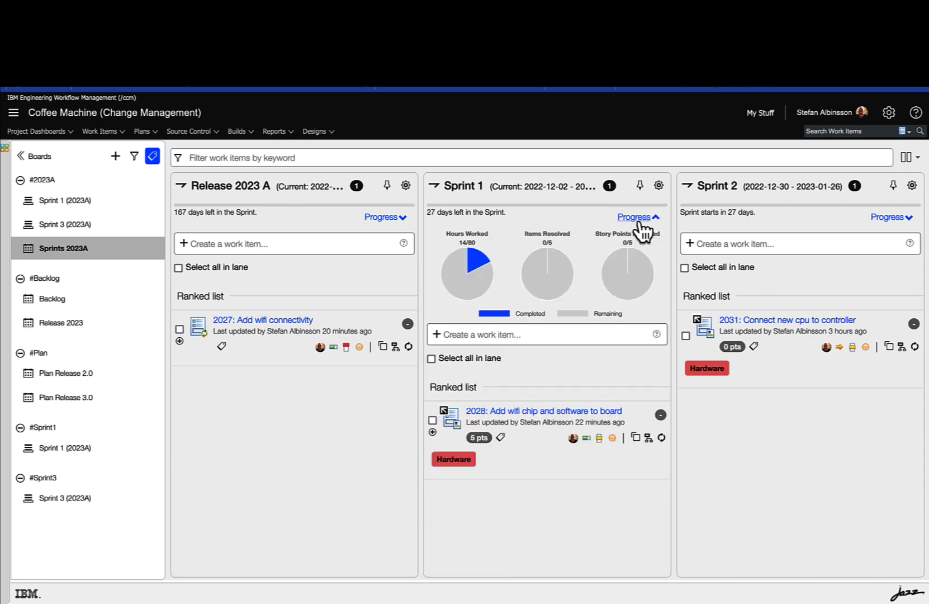
mouse_move(456, 267)
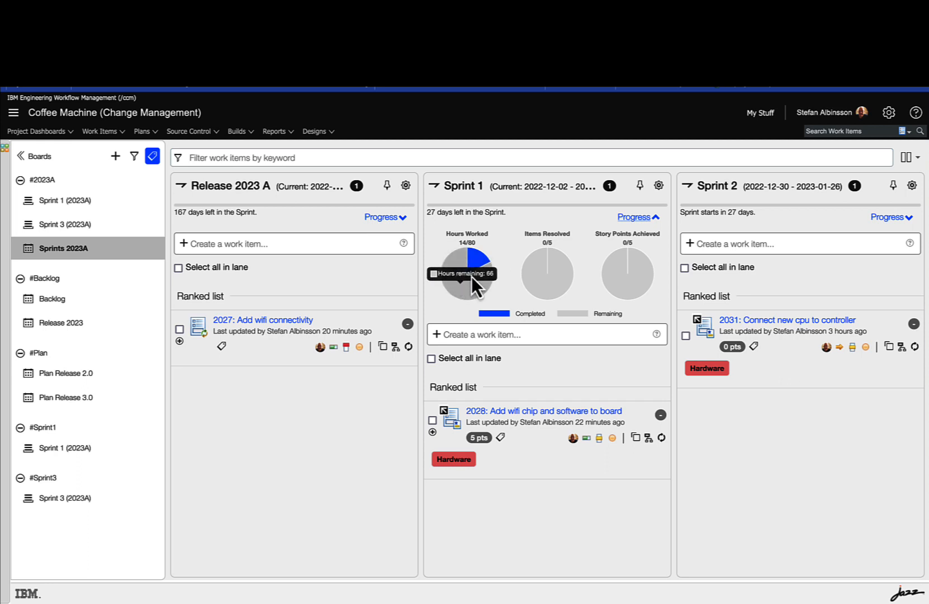
mouse_move(612, 276)
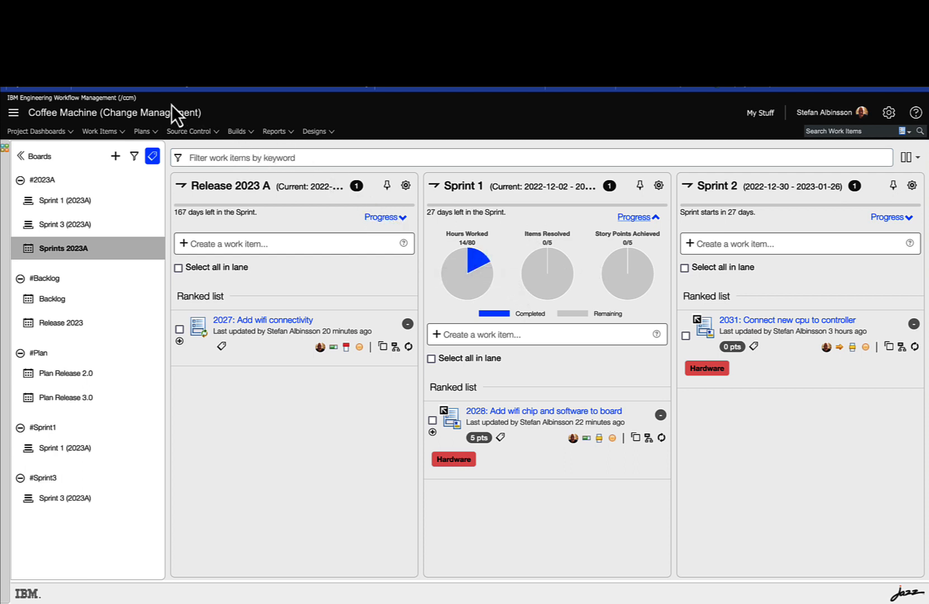
Step: Open the Program Board and display the "Relase 2023 A" board to examine epic 2027's dependencies across teams and sprints
left_click(143, 132)
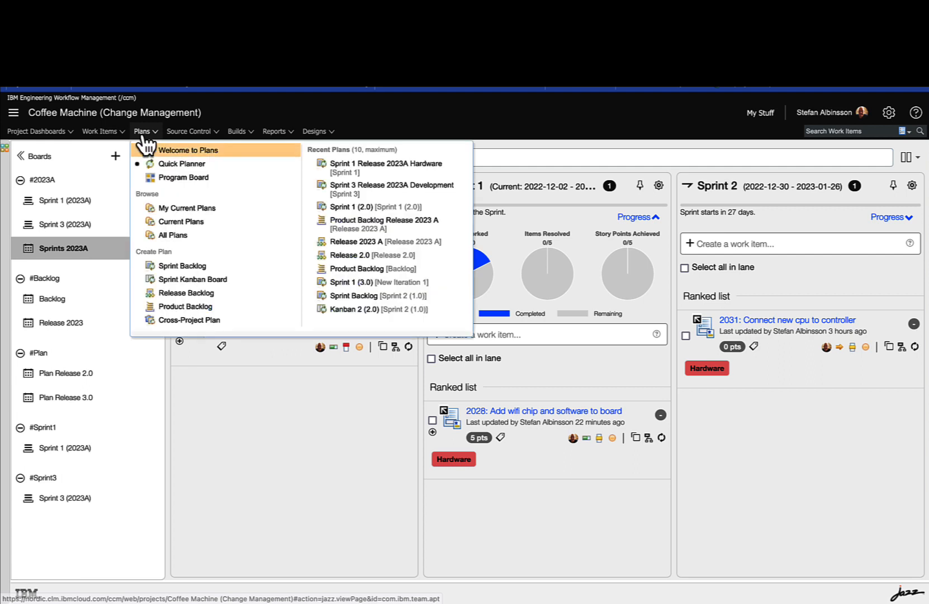
left_click(163, 178)
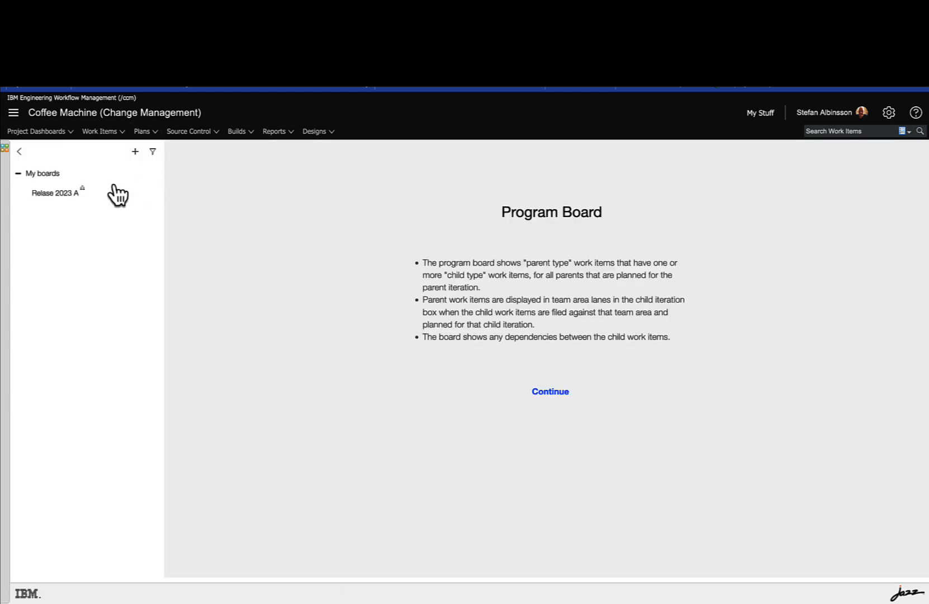
left_click(56, 204)
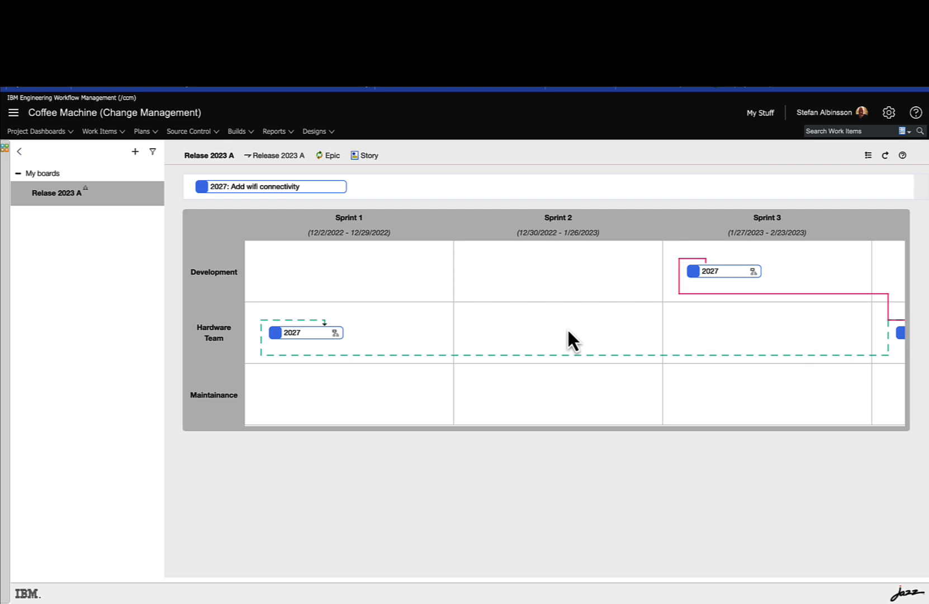
scroll(602, 344, "right", 5)
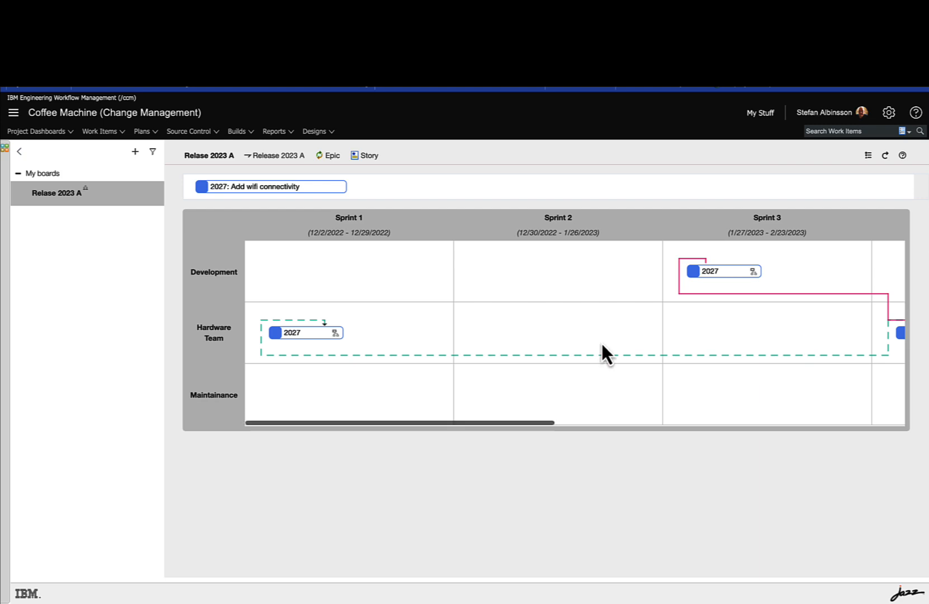
Step: Review the child work items of epic 2027 from the Development team's Sprint 3, expand the dependencies of story 2032, and close the overview
scroll(602, 345, "right", 3)
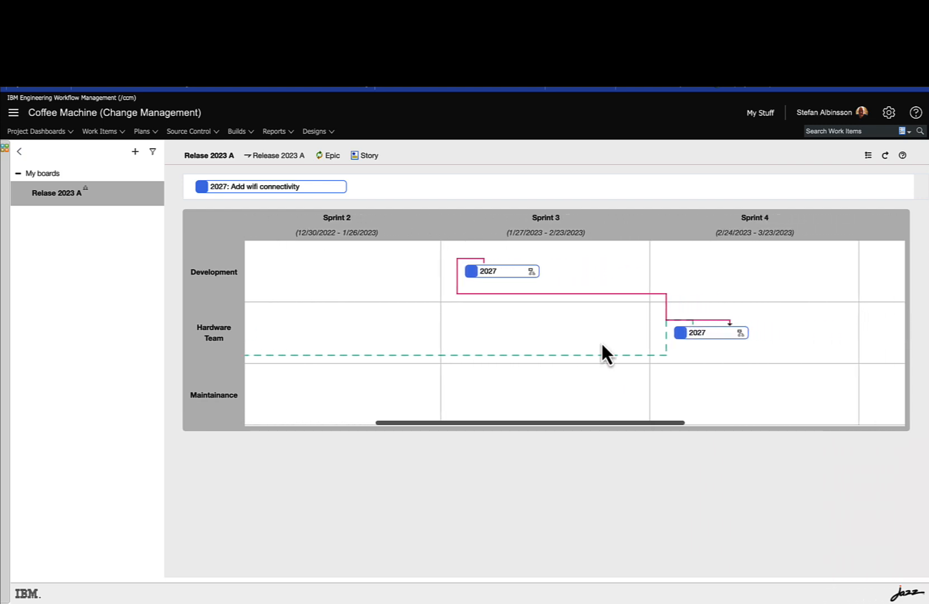
scroll(602, 345, "left", 4)
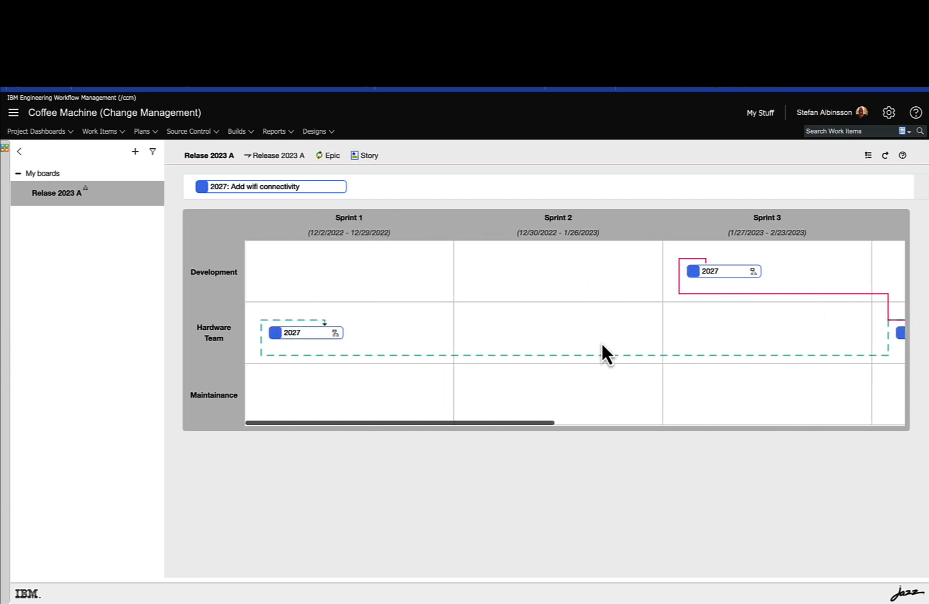
scroll(613, 338, "right", 1)
scroll(613, 332, "right", 3)
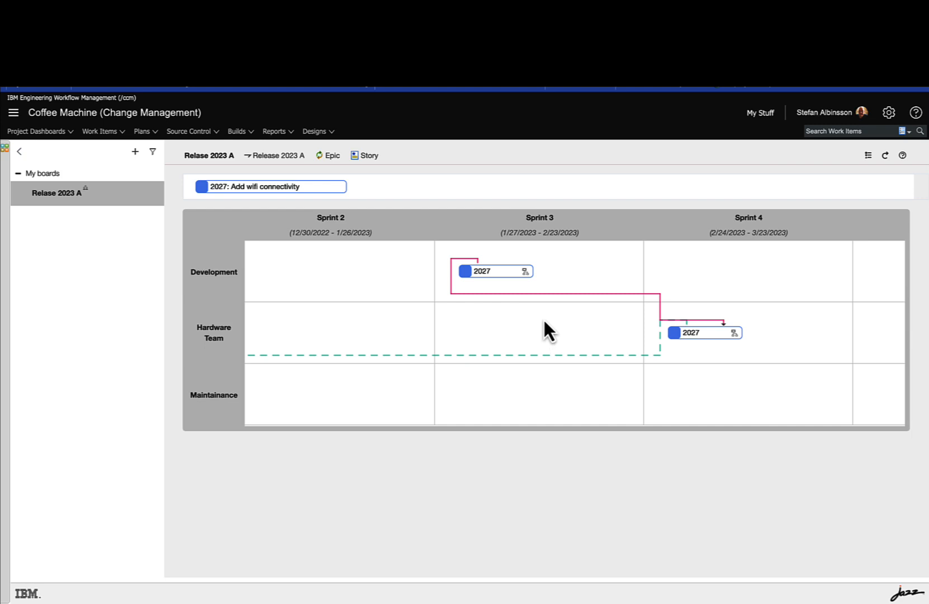
left_click(525, 272)
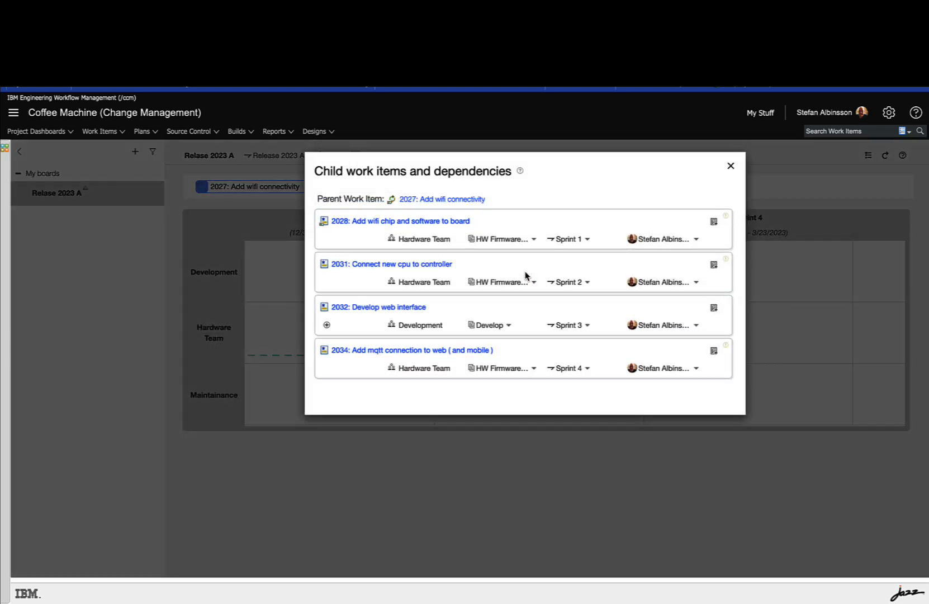
left_click(327, 325)
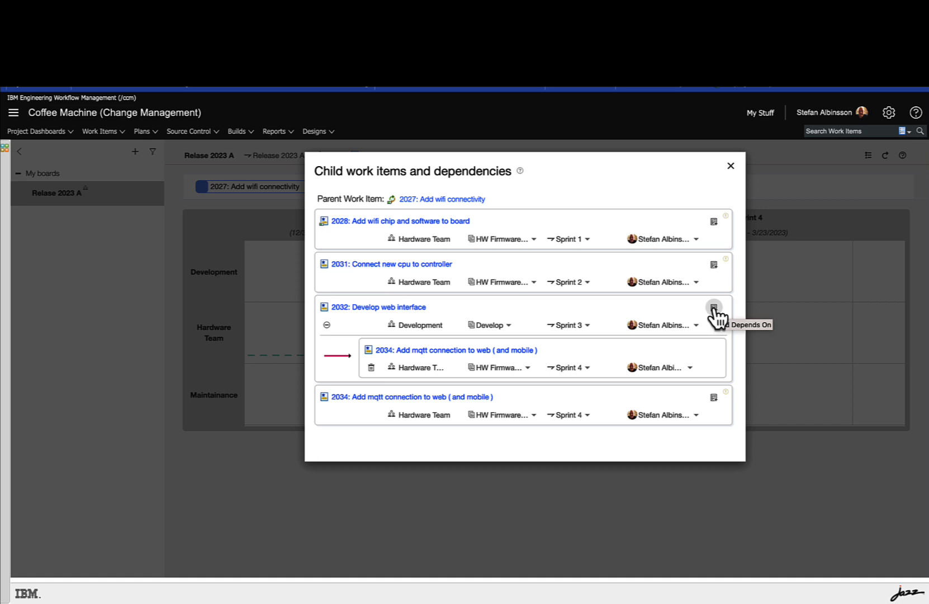
left_click(730, 167)
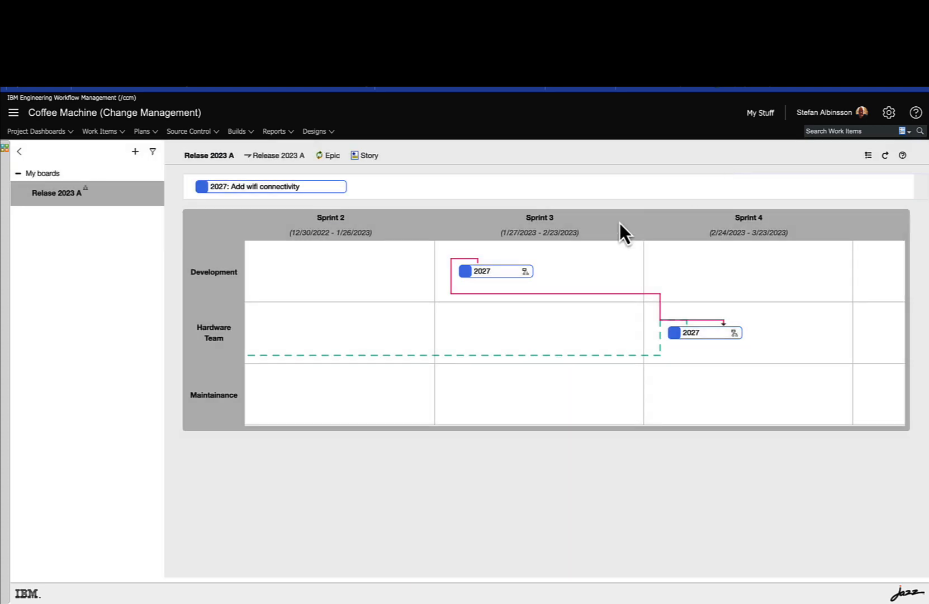